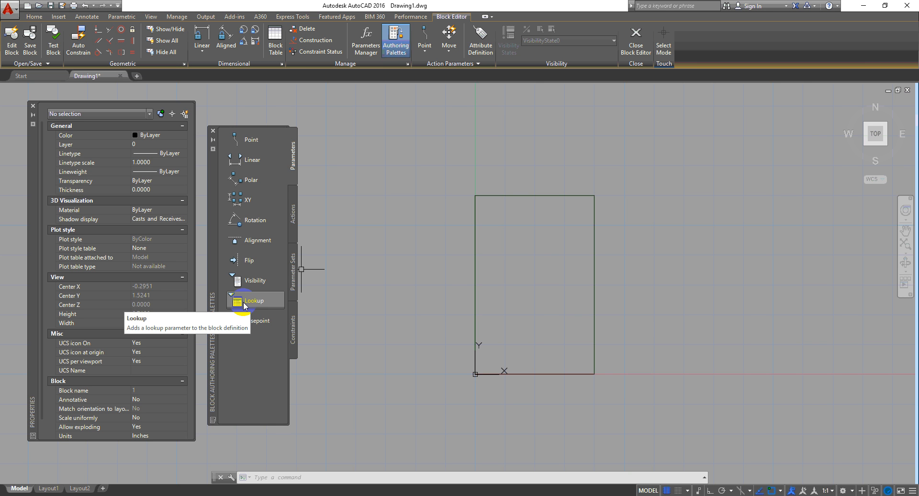
- Add a linear parameter across the rectangle's top edge, from its left corner to its right, with the label above the edge
left_click(238, 162)
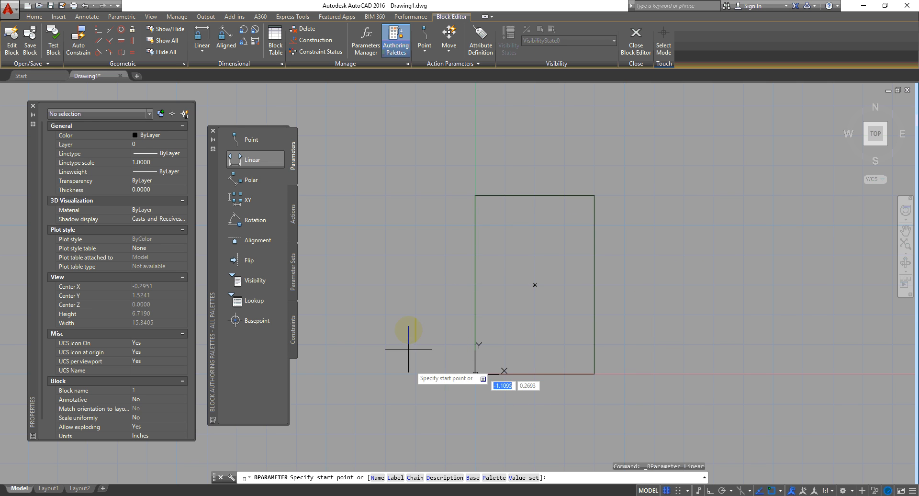
left_click(475, 195)
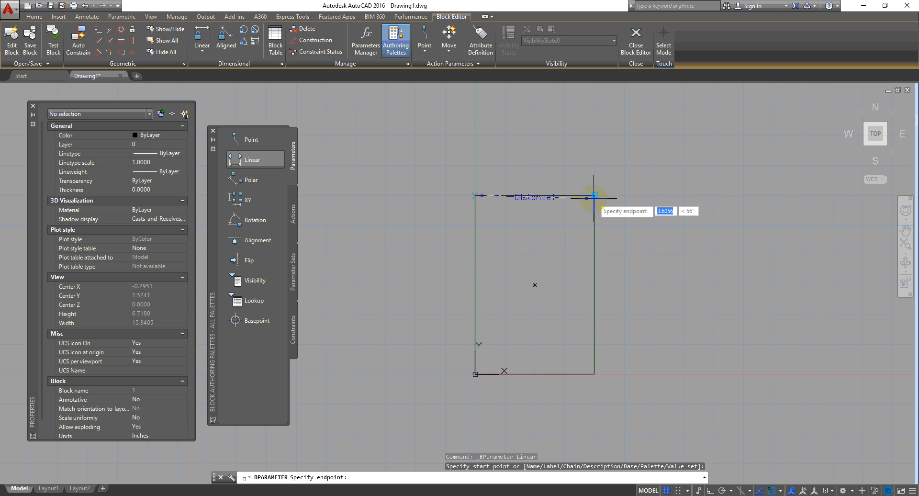
left_click(595, 195)
left_click(586, 164)
- Set the grip display of the horizontal linear parameter to 0
left_click(576, 176)
left_click(544, 113)
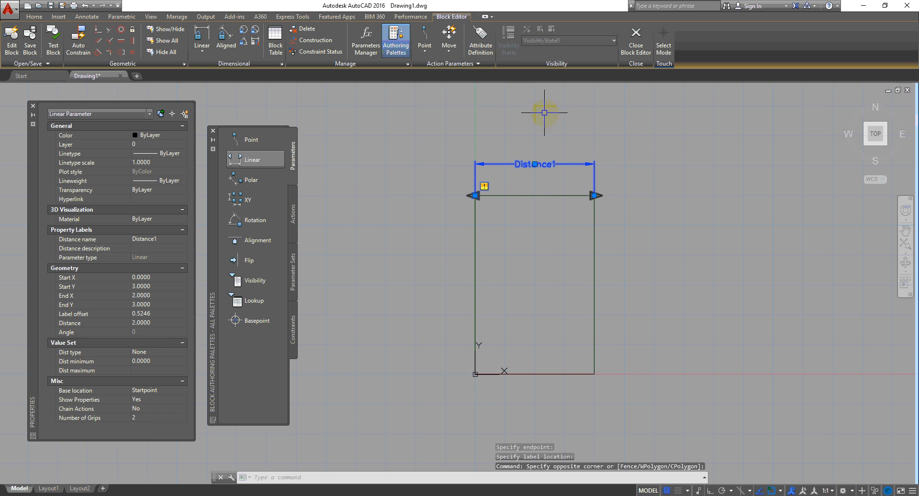
right_click(626, 138)
mouse_move(628, 158)
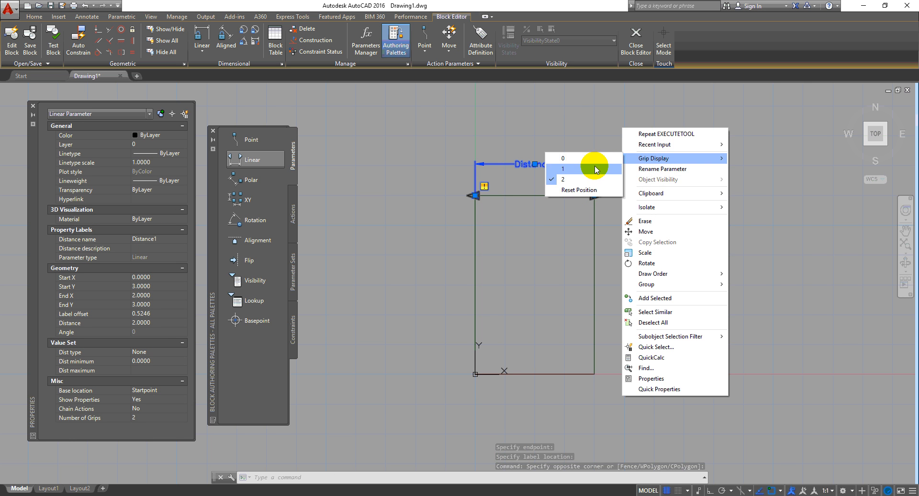
left_click(583, 158)
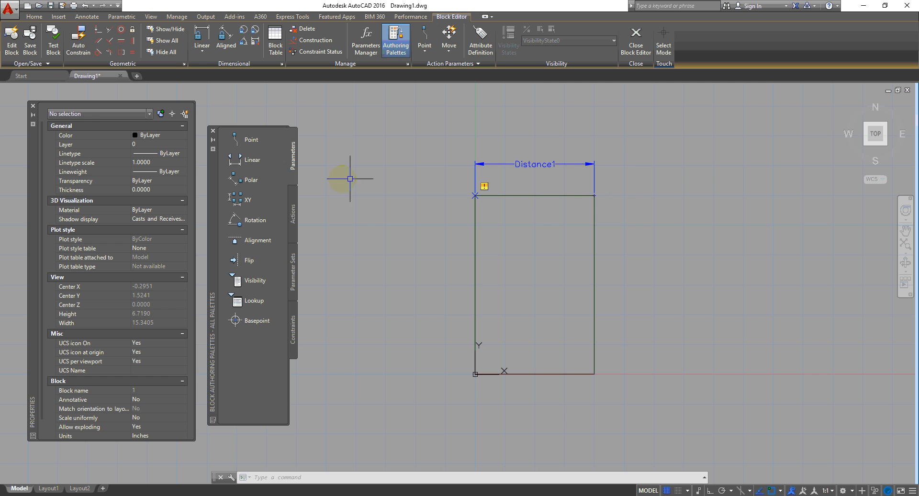
- Add a linear parameter along the rectangle's left edge, from the bottom corner to the top, with the label outside the rectangle
left_click(235, 160)
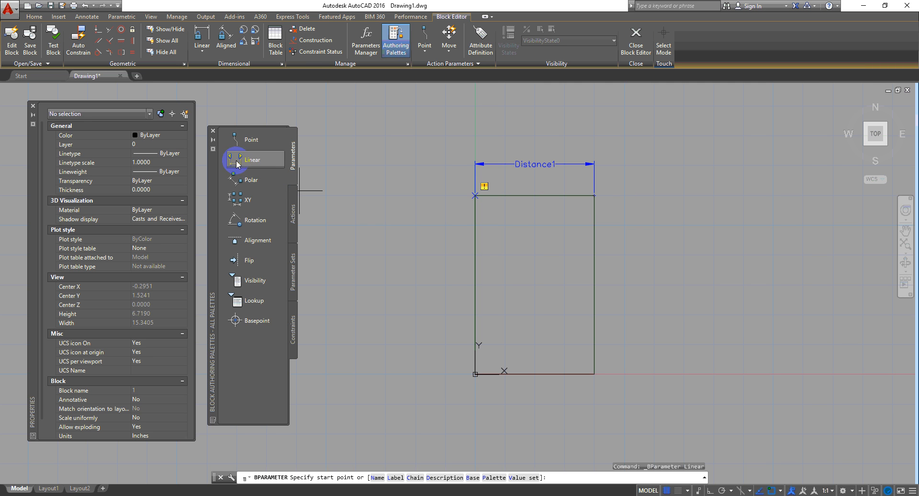
left_click(475, 373)
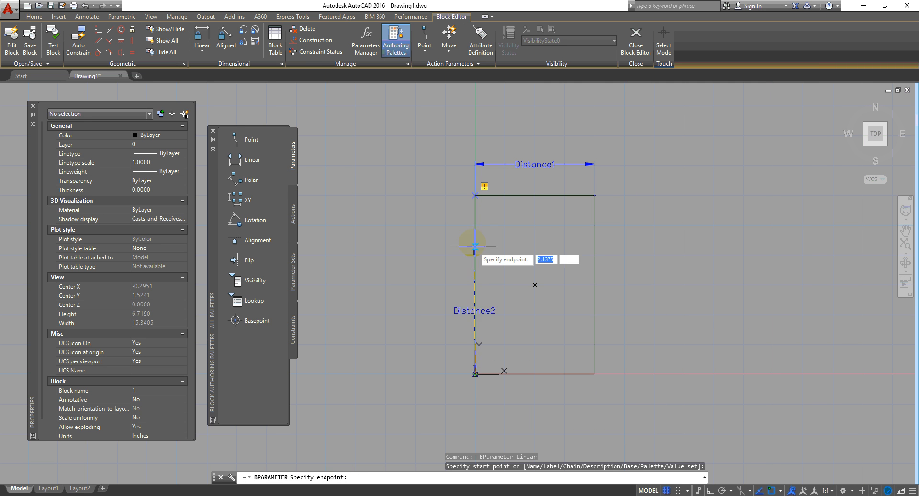
left_click(476, 195)
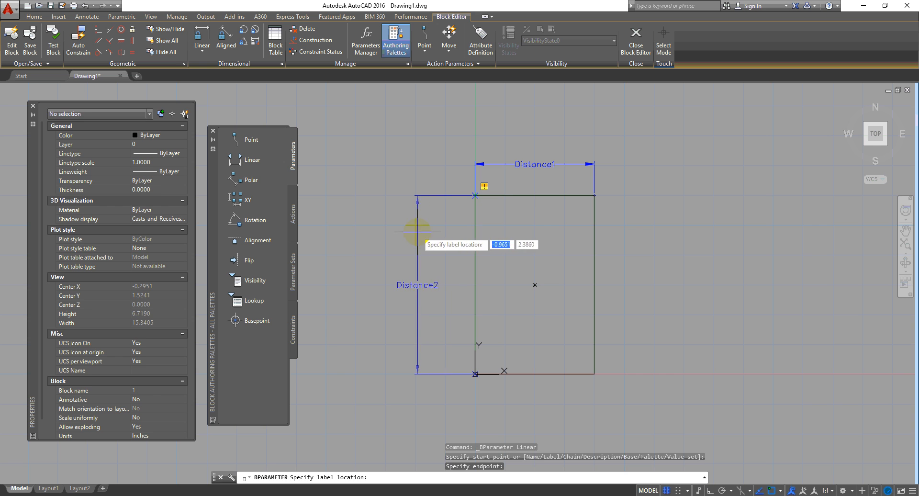
left_click(438, 273)
- Set the grip display of the vertical linear parameter to 0
left_click(438, 273)
left_click(417, 284)
right_click(452, 219)
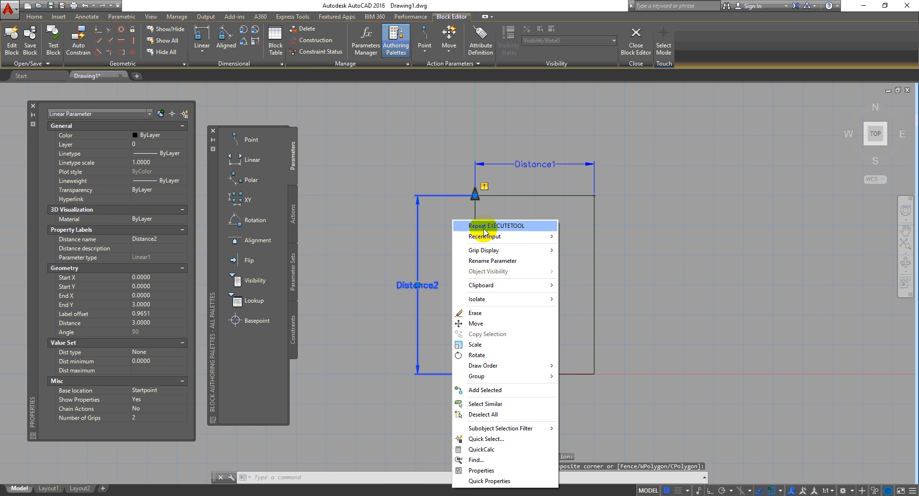
mouse_move(526, 250)
left_click(411, 254)
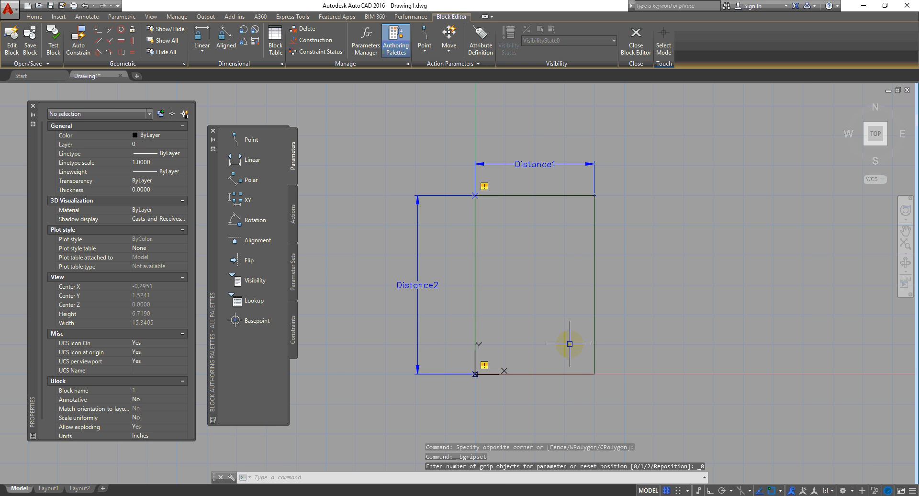
- Change the distance name of the horizontal linear parameter to B
left_click(544, 165)
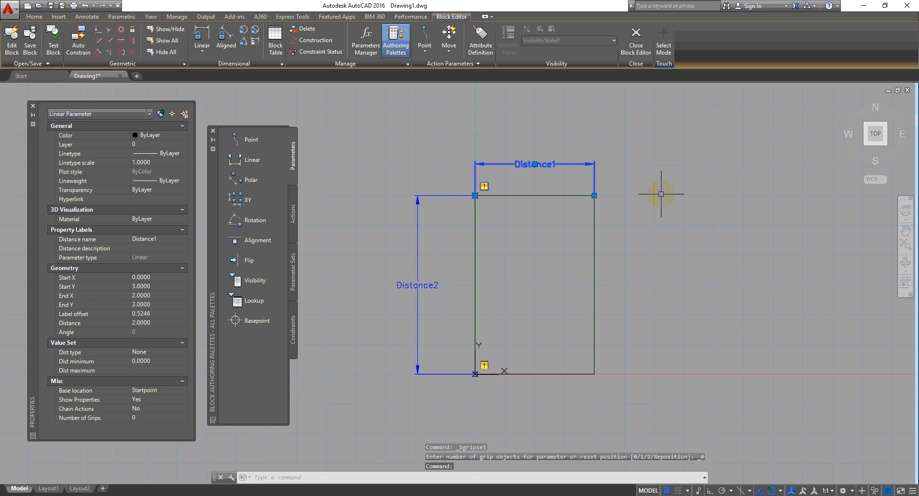
left_click(169, 239)
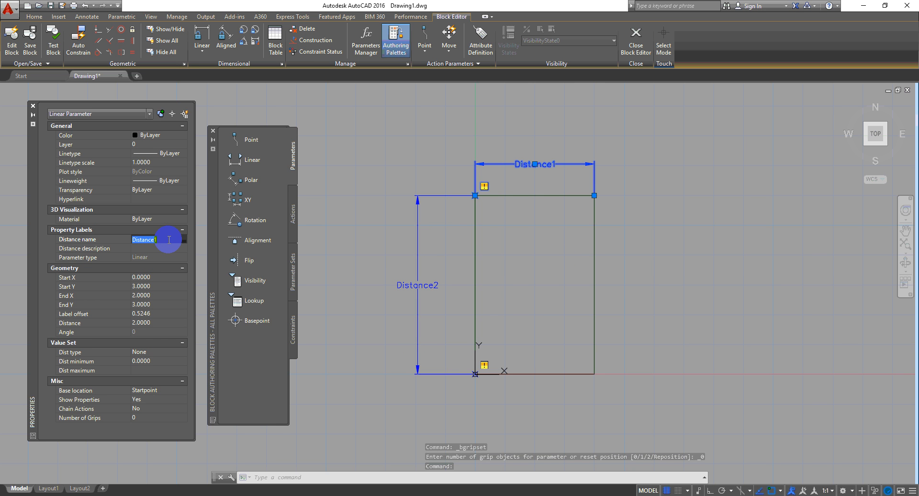
type("B")
key("Return")
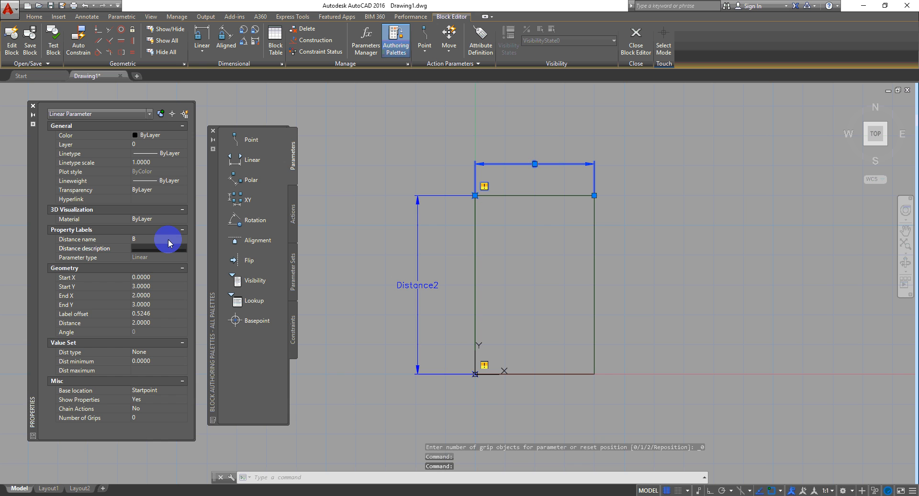
key("Escape")
- Change the distance name of the vertical linear parameter to H
left_click(442, 257)
left_click(279, 276)
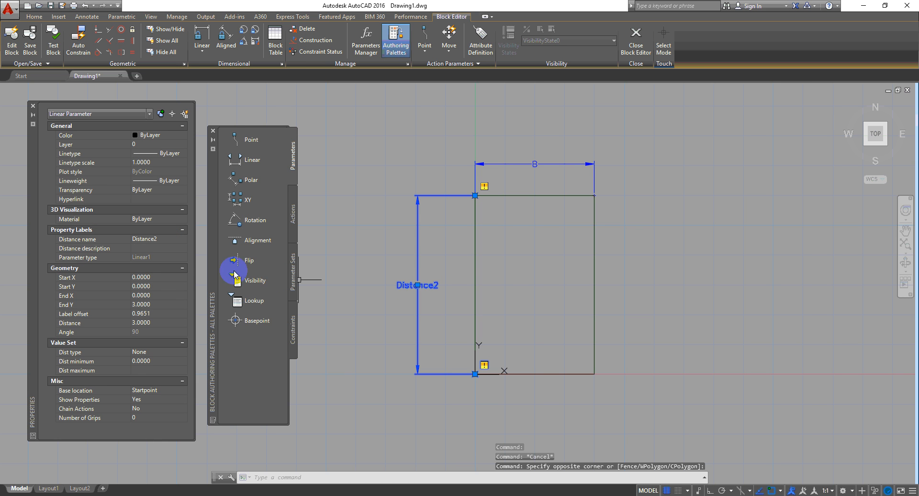
left_click(168, 241)
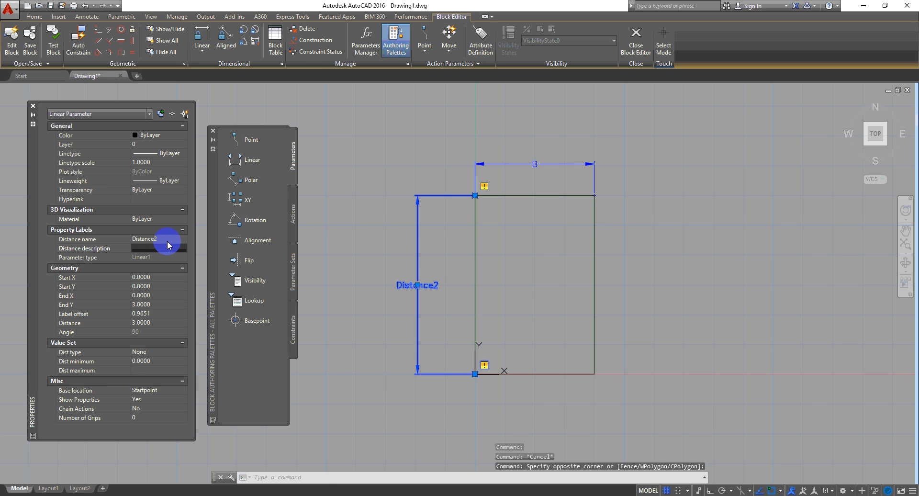
type("H")
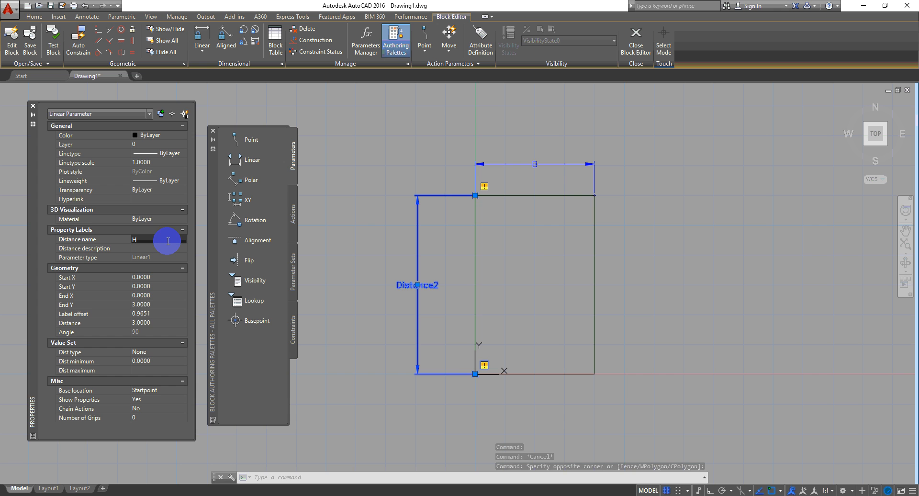
key("Return")
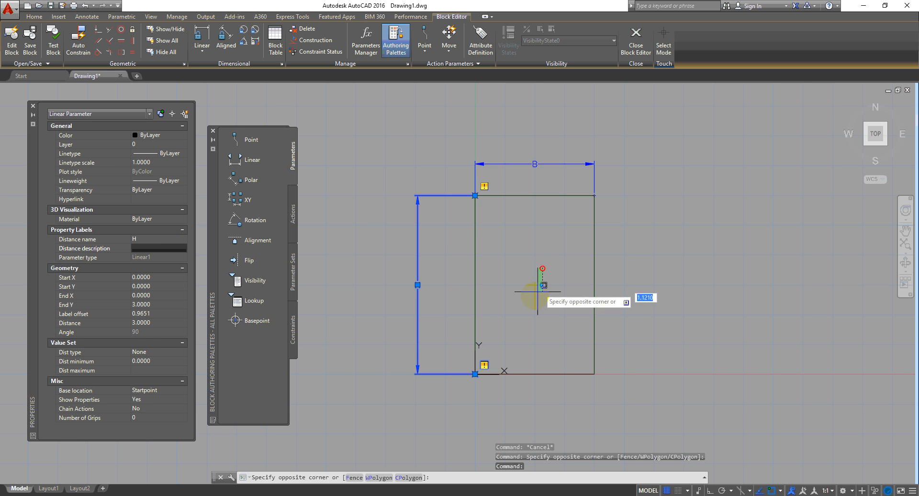
key("Escape")
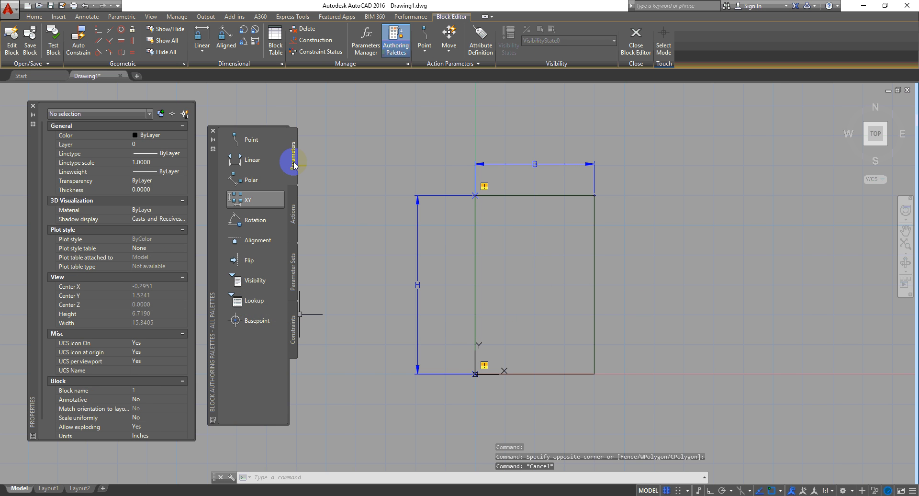
- Place a lookup parameter just outside the rectangle's lower-right corner
left_click(237, 303)
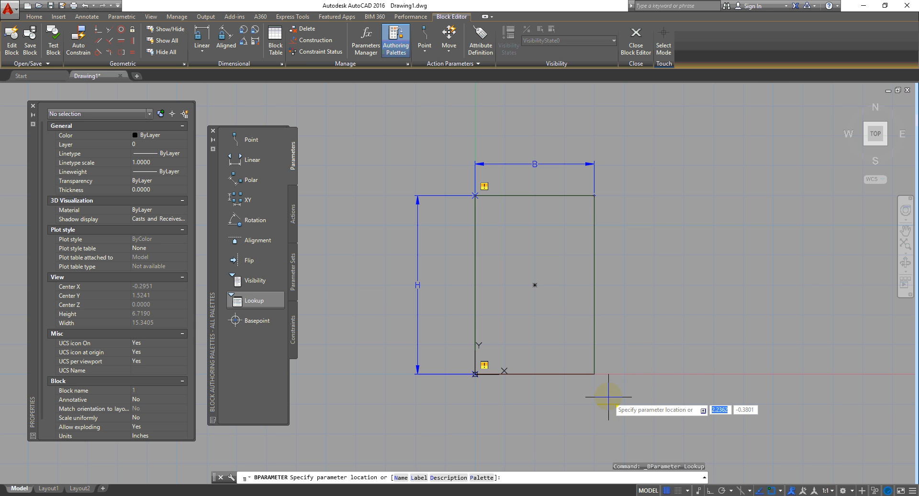
left_click(629, 396)
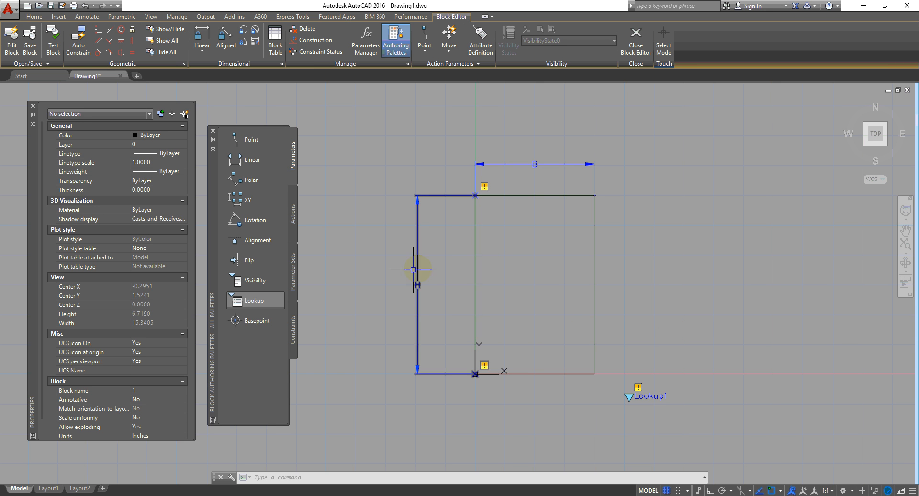
- Add a stretch action to parameter B's right endpoint, with a frame around the rectangle's right edge and the rectangle as the stretched object
left_click(292, 211)
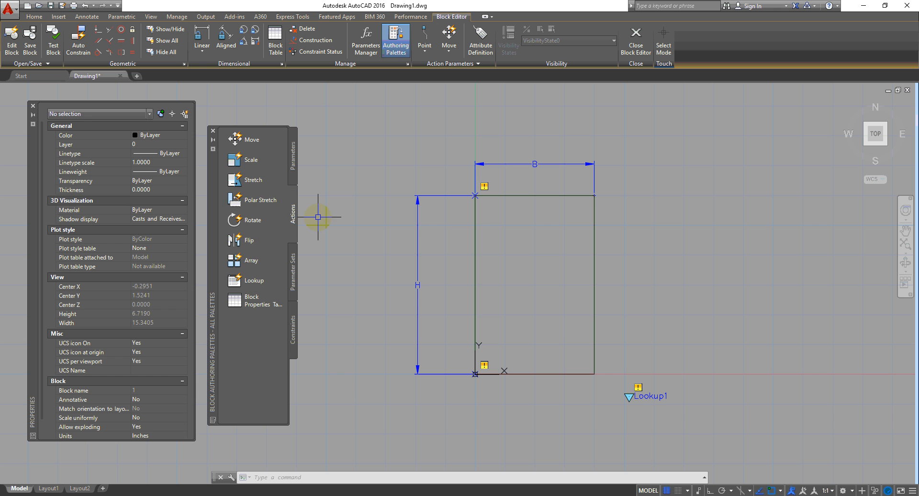
left_click(247, 181)
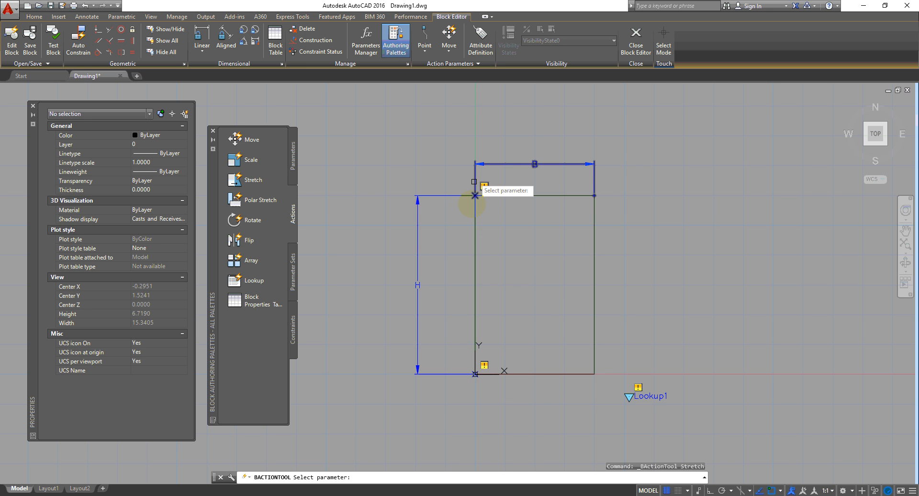
left_click(568, 162)
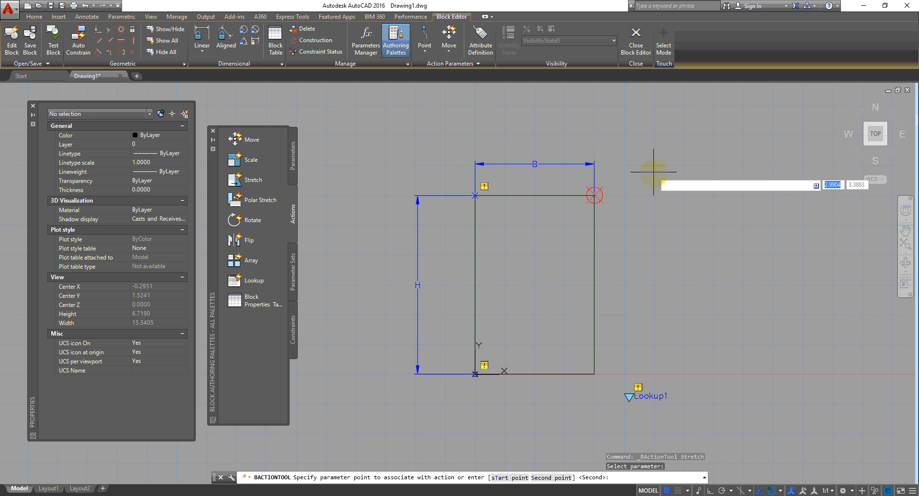
left_click(594, 195)
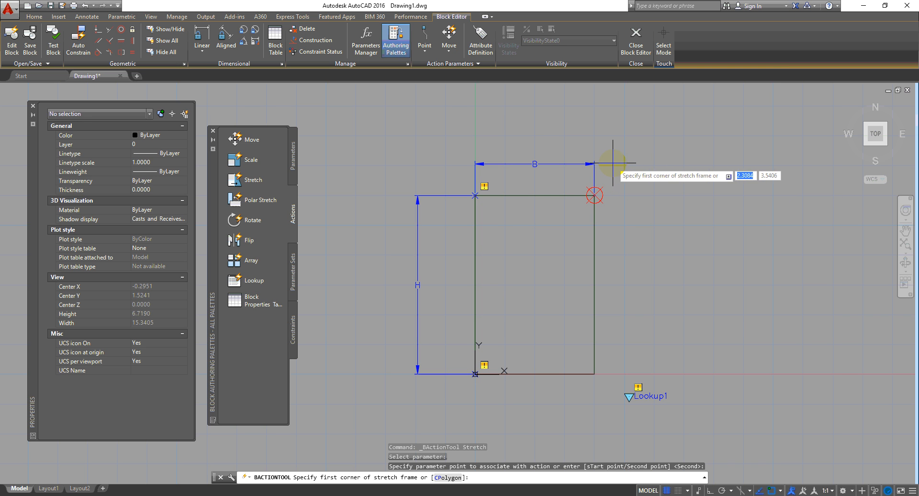
left_click(609, 165)
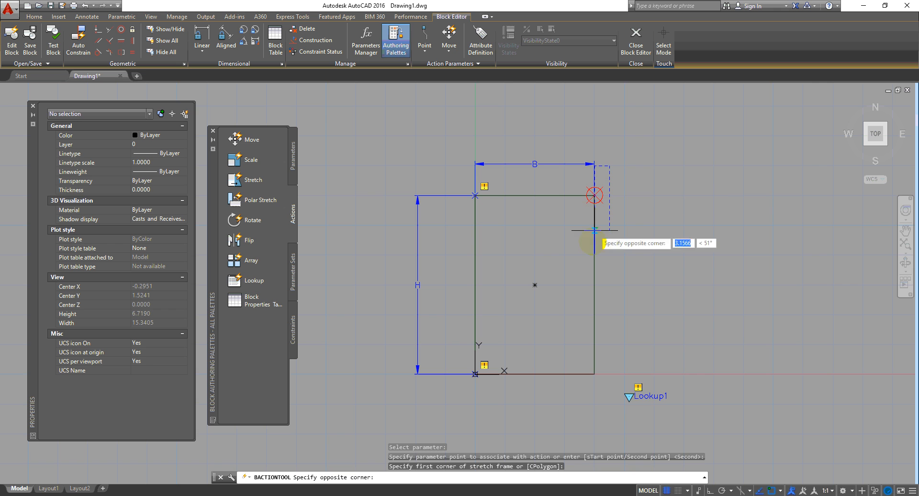
left_click(577, 390)
left_click(594, 238)
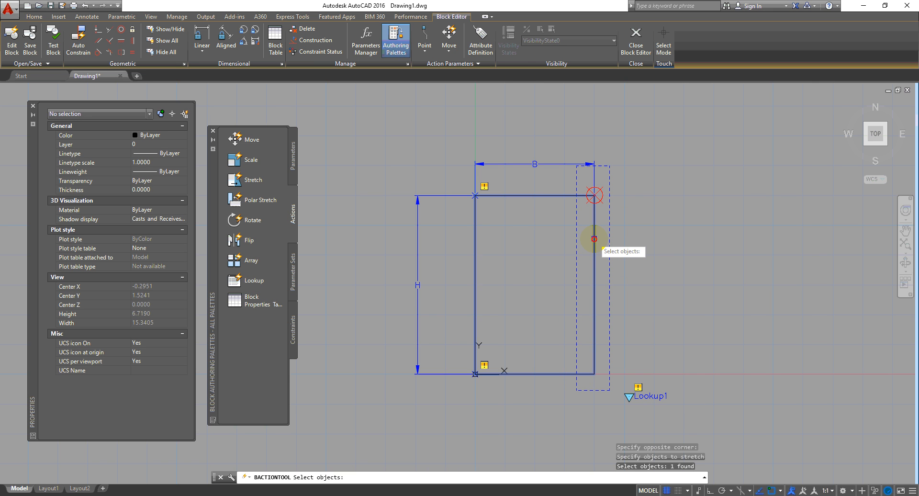
key("Return")
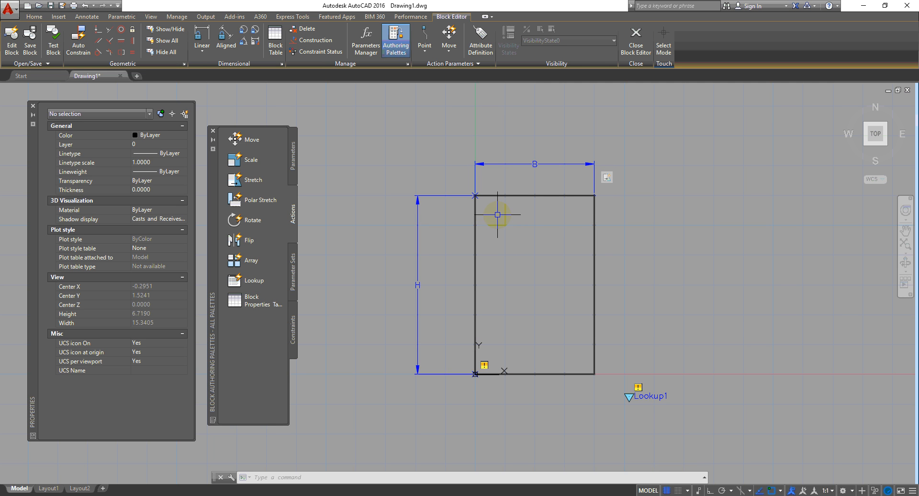
- Add a stretch action to parameter H's upper endpoint, framing the rectangle's top edge and selecting the rectangle and both linear parameters
key("Return")
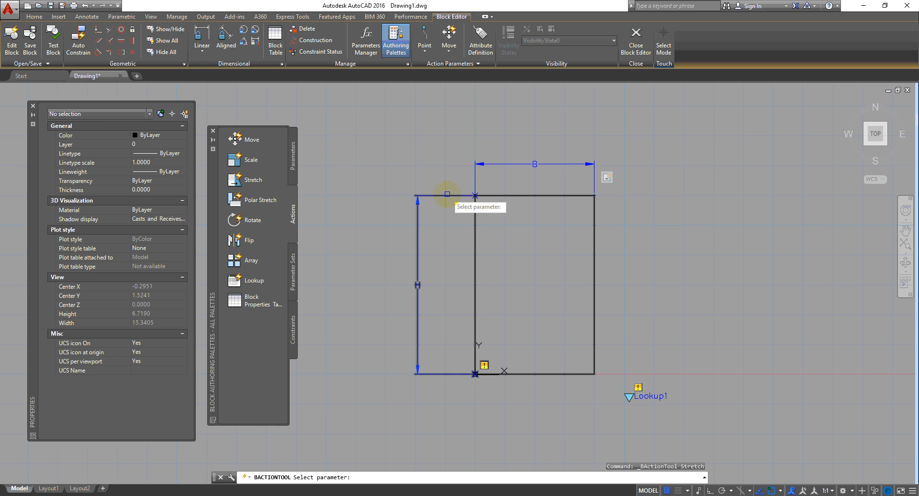
left_click(447, 194)
key("Return")
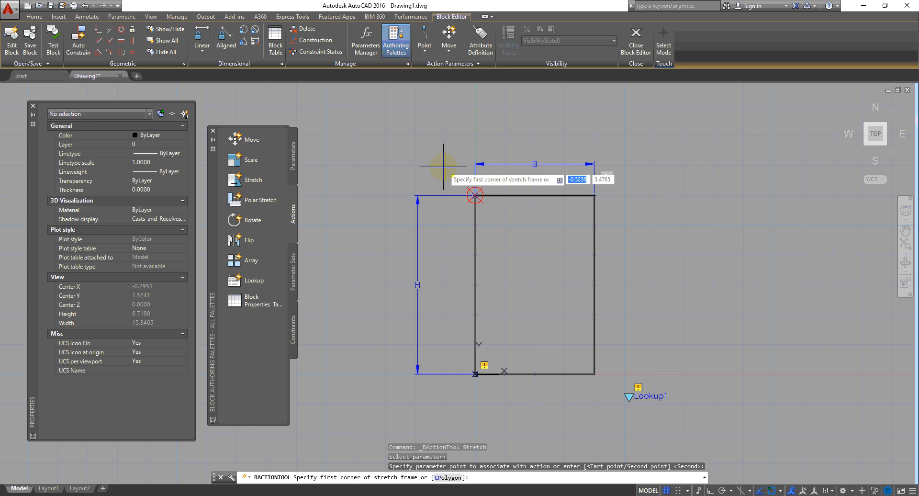
left_click(639, 132)
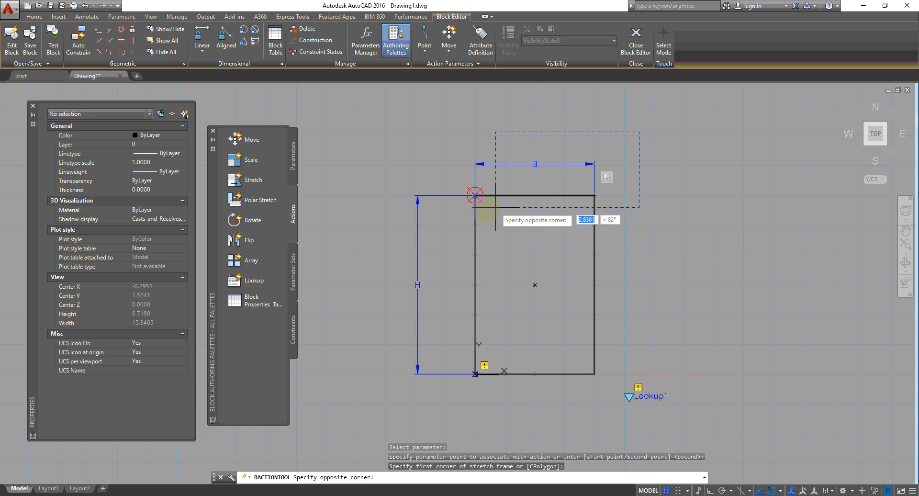
left_click(371, 220)
left_click(623, 146)
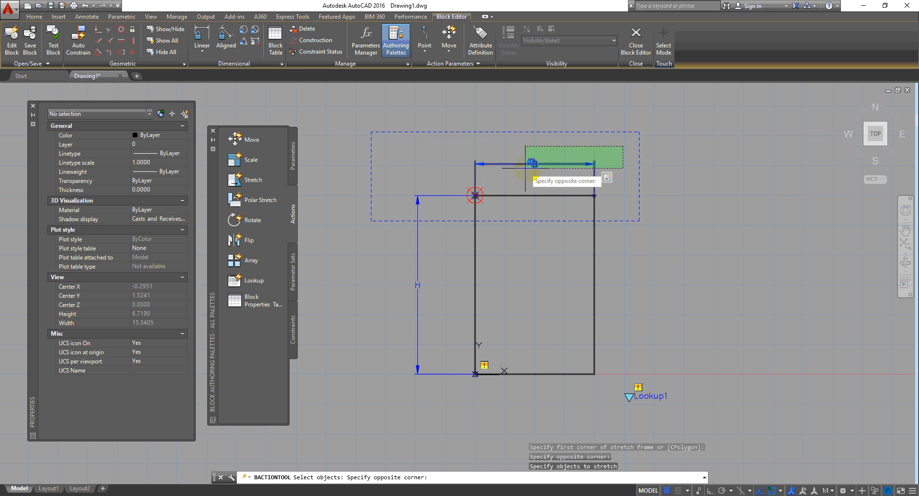
left_click(451, 211)
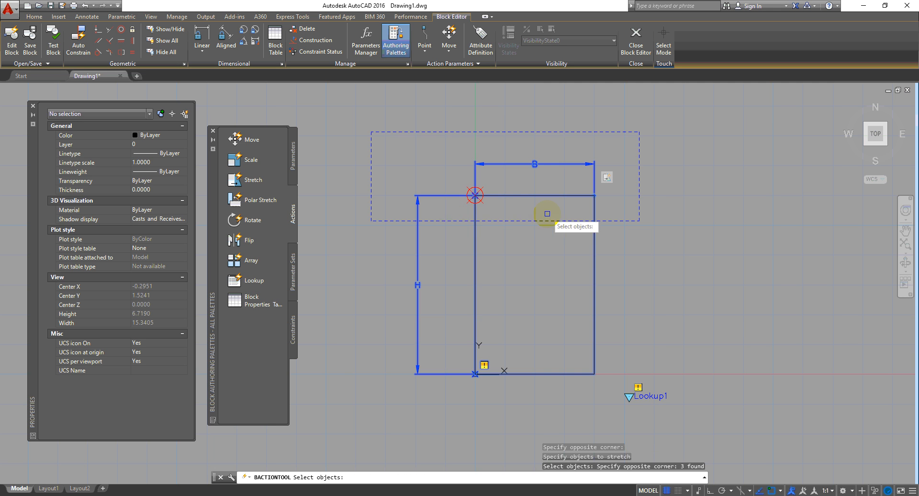
key("Return")
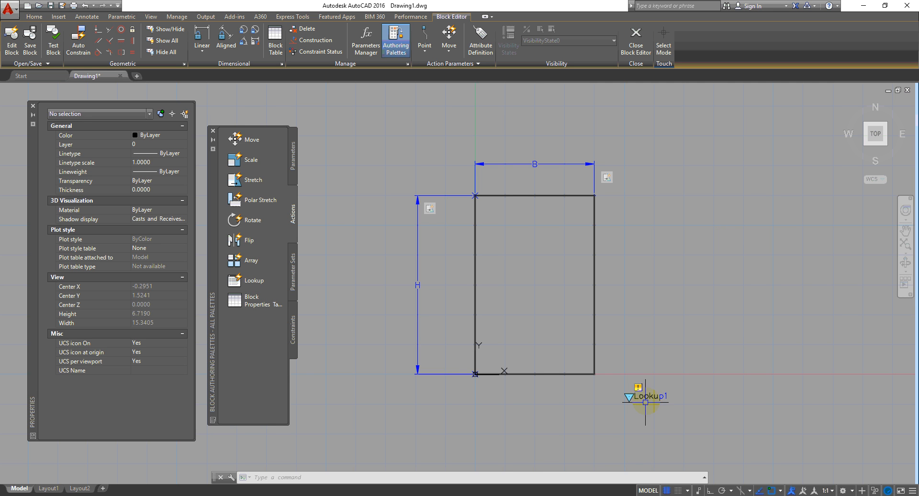
- Add a lookup action to the lookup parameter beside the rectangle's lower-right corner, keeping its table clear of the parameter
left_click(254, 233)
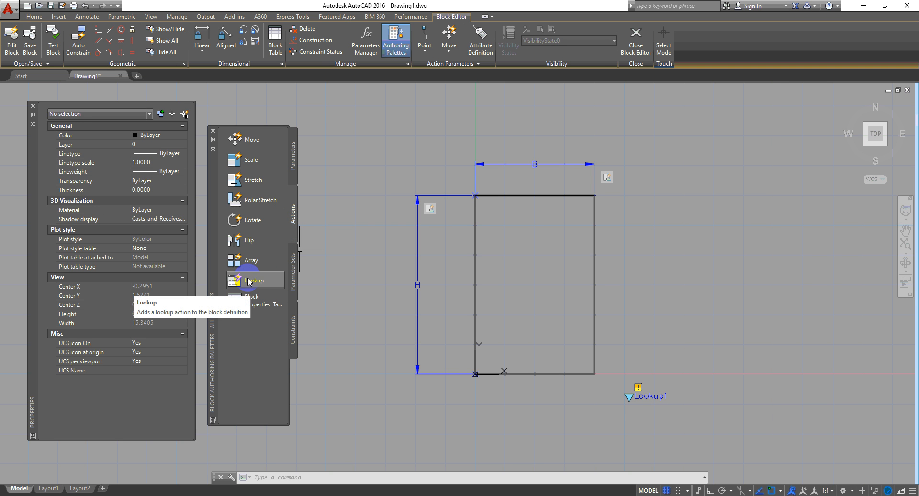
left_click(239, 282)
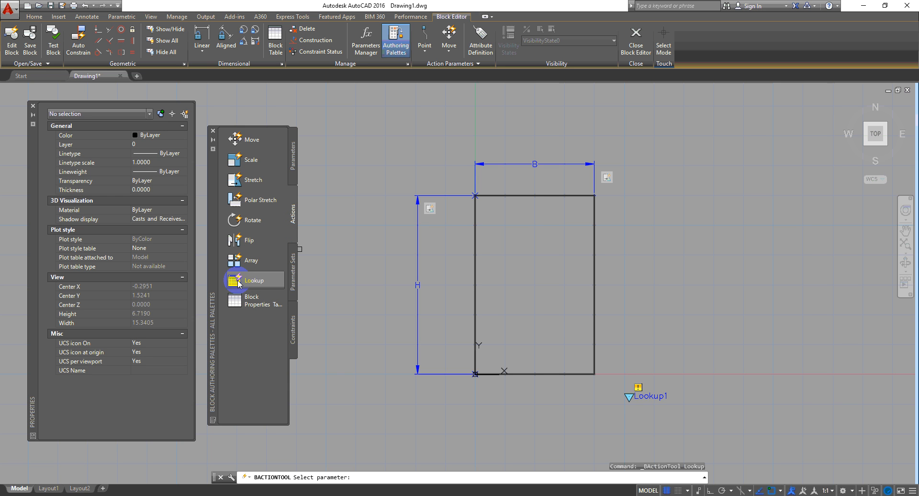
left_click(651, 395)
left_click_drag(500, 160, 695, 110)
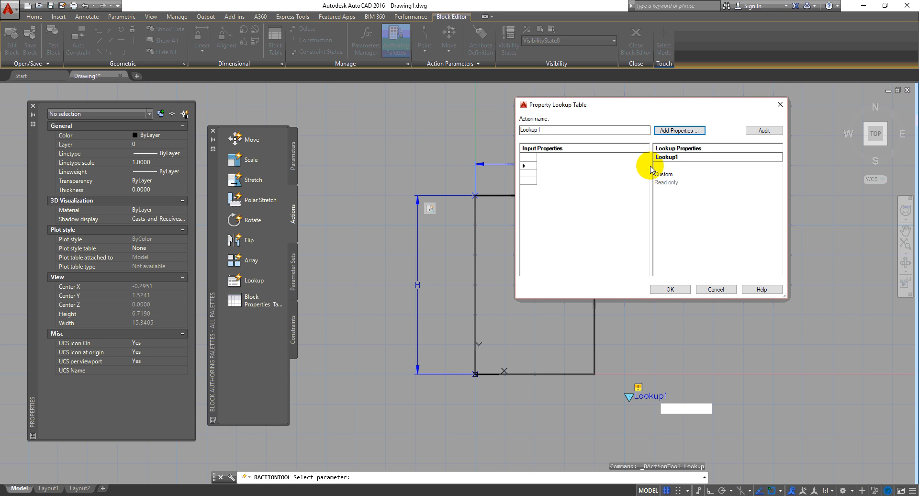
left_click_drag(652, 165, 627, 164)
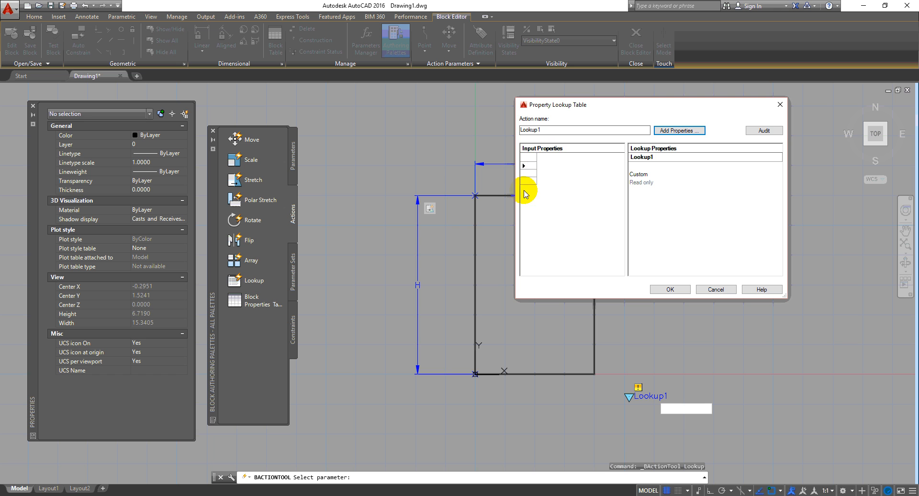
left_click_drag(652, 102, 694, 189)
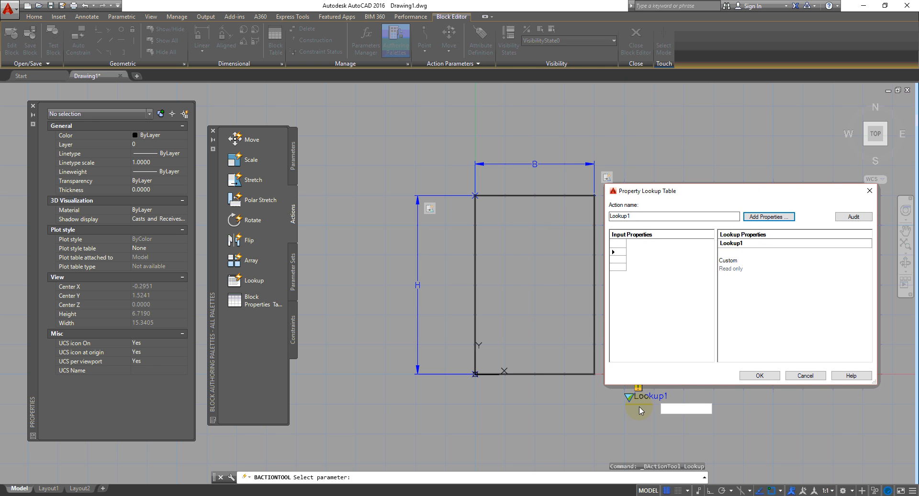
- Add the linear parameters B and H to the lookup table as input properties
left_click(782, 218)
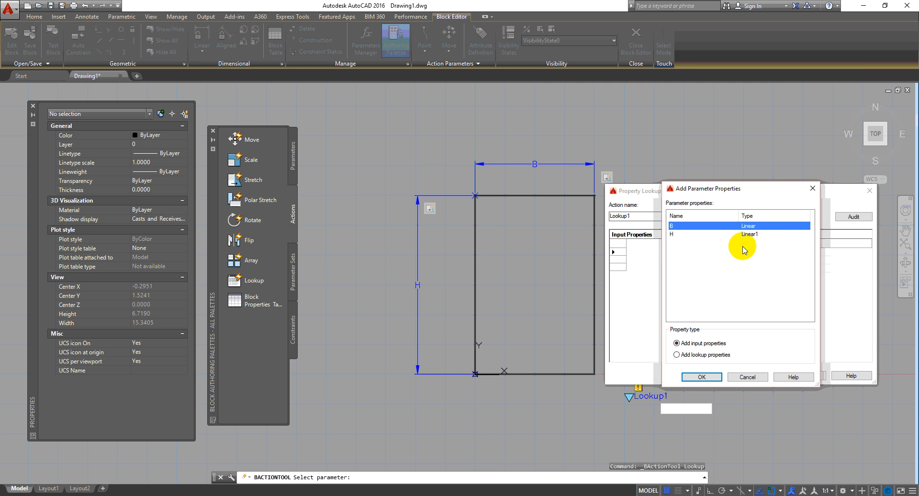
left_click_drag(766, 191, 762, 245)
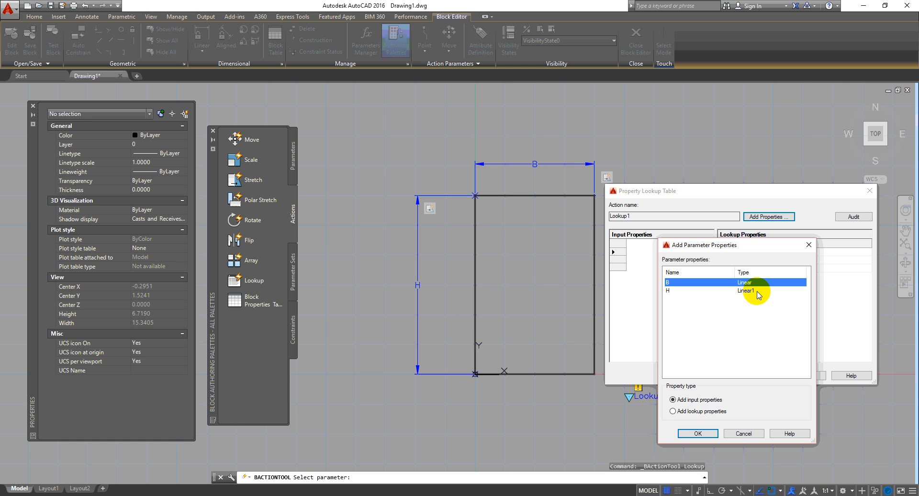
left_click(675, 290, "shift")
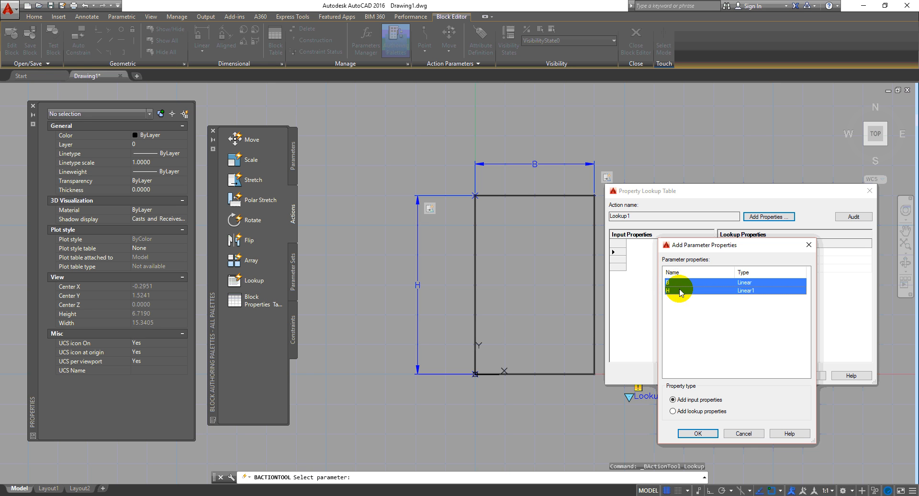
left_click(695, 434)
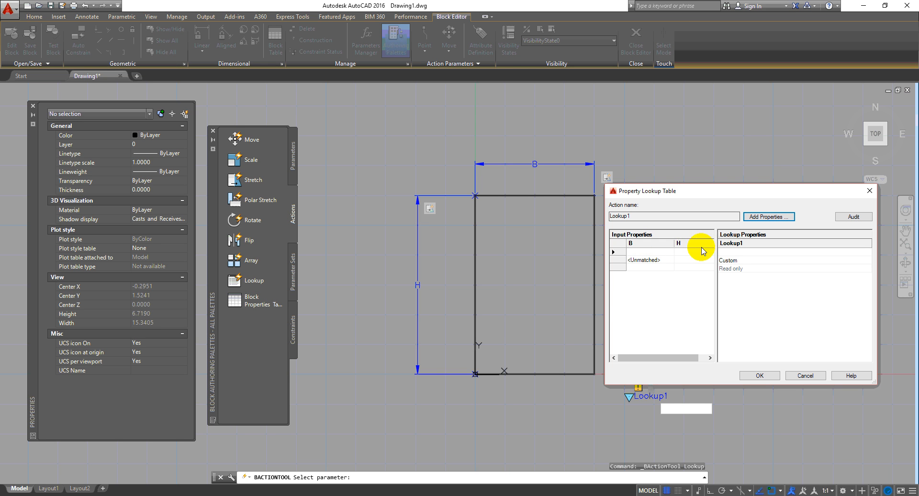
- Enlarge the Property Lookup Table, widen its B column and resize the input and lookup areas to show all columns
left_click_drag(605, 298, 470, 317)
left_click_drag(536, 245, 578, 246)
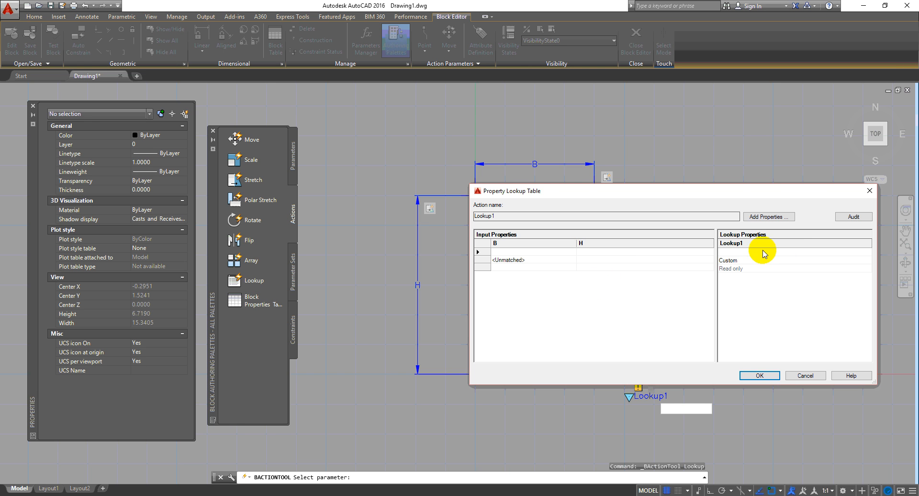
left_click_drag(763, 196, 630, 250)
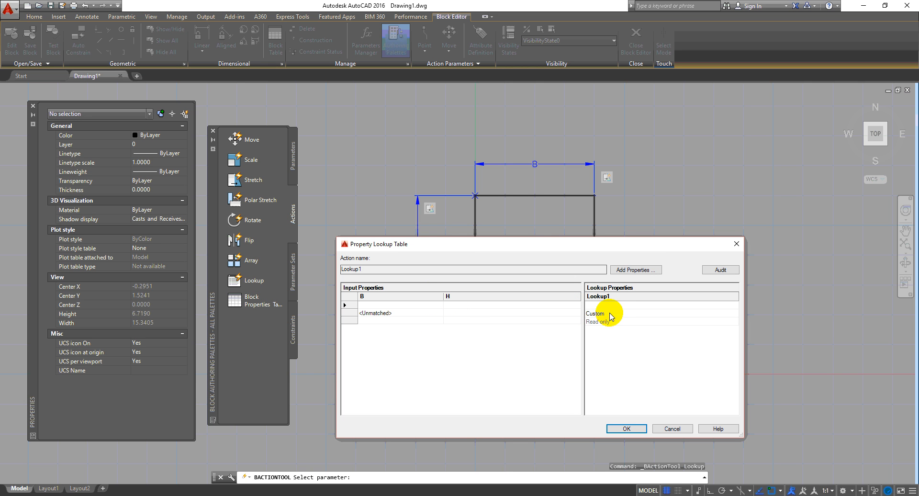
left_click(473, 305)
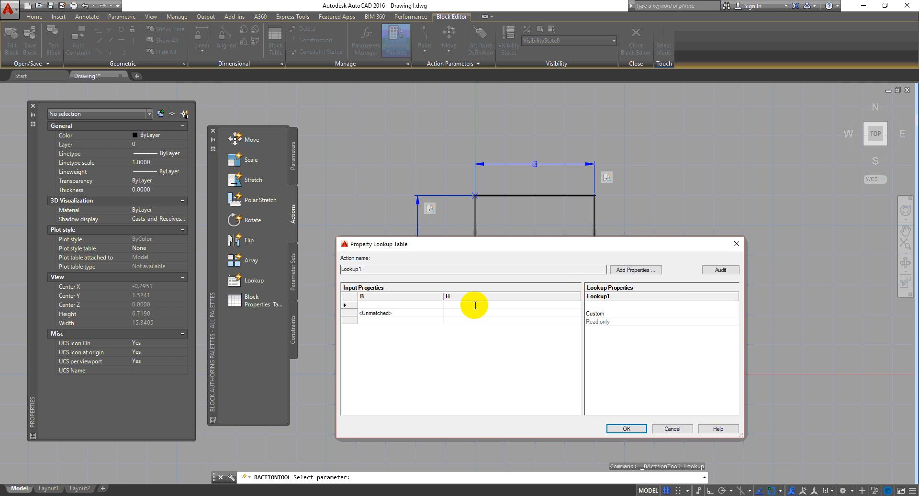
left_click(655, 305)
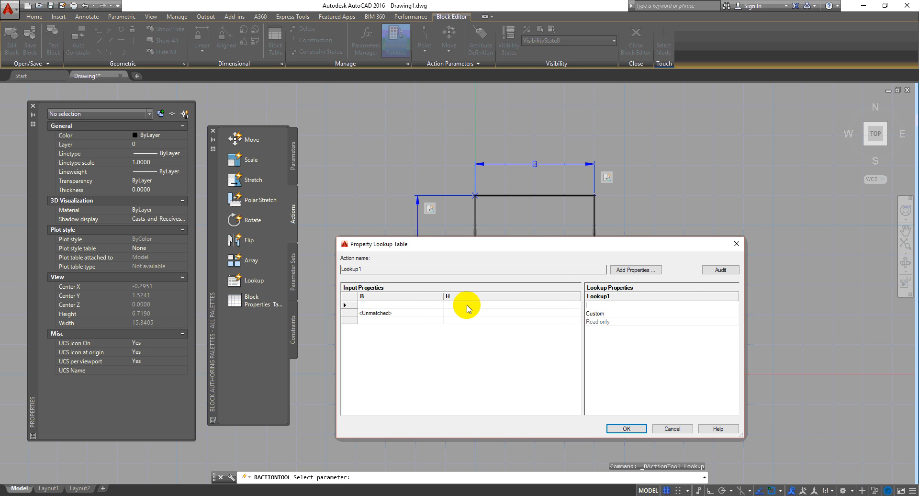
left_click_drag(680, 247, 797, 256)
left_click(743, 317)
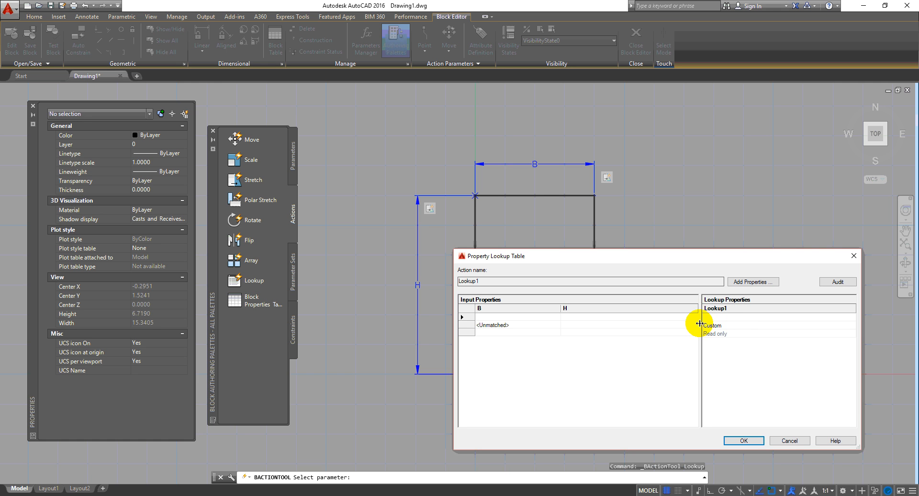
left_click_drag(700, 323, 660, 324)
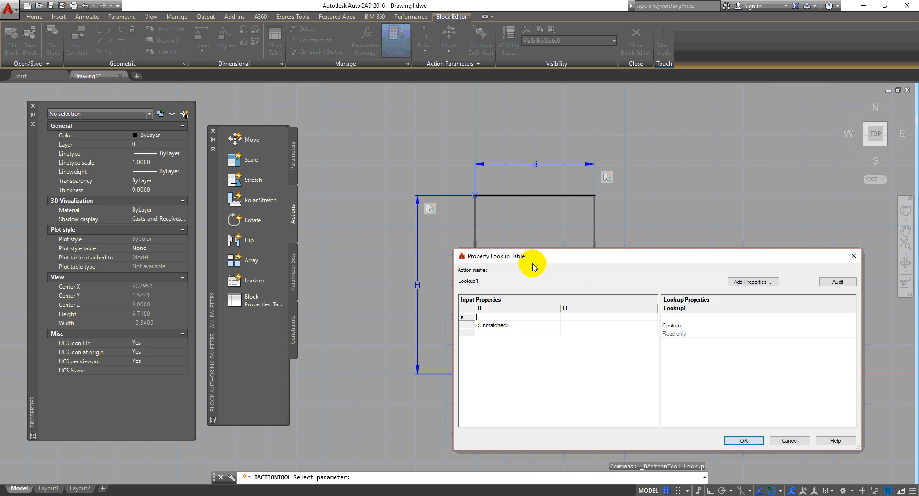
left_click_drag(532, 256, 647, 244)
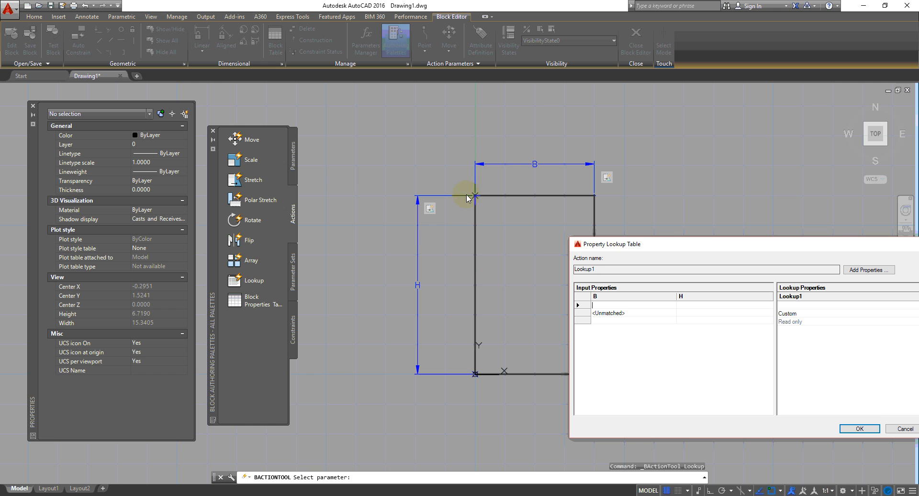
left_click(699, 246)
left_click_drag(699, 246, 659, 205)
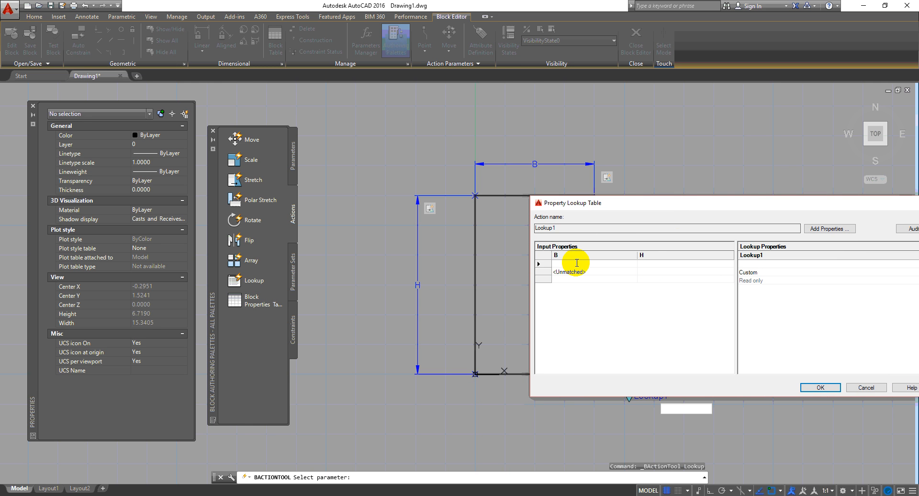
- Fill the first row of the input properties with B = 2 and H = 3
left_click(668, 266)
left_click(671, 265)
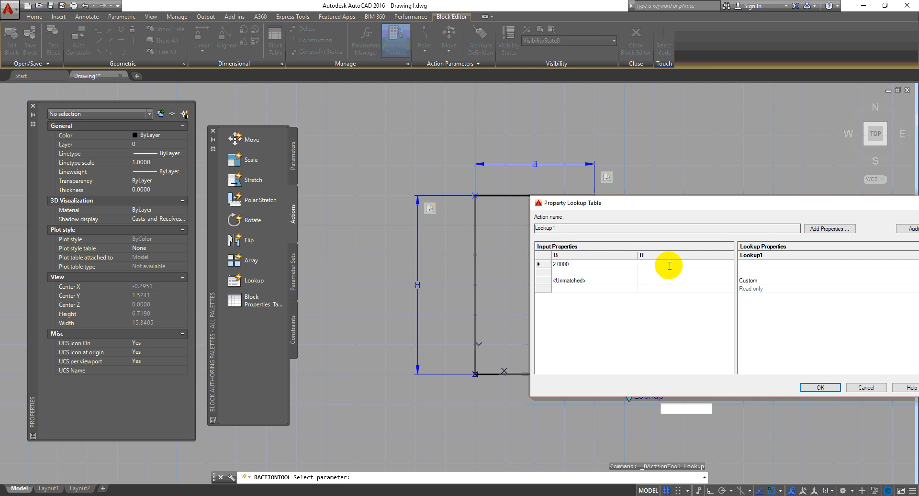
type("3")
key("Return")
left_click(806, 207)
left_click_drag(805, 207, 701, 209)
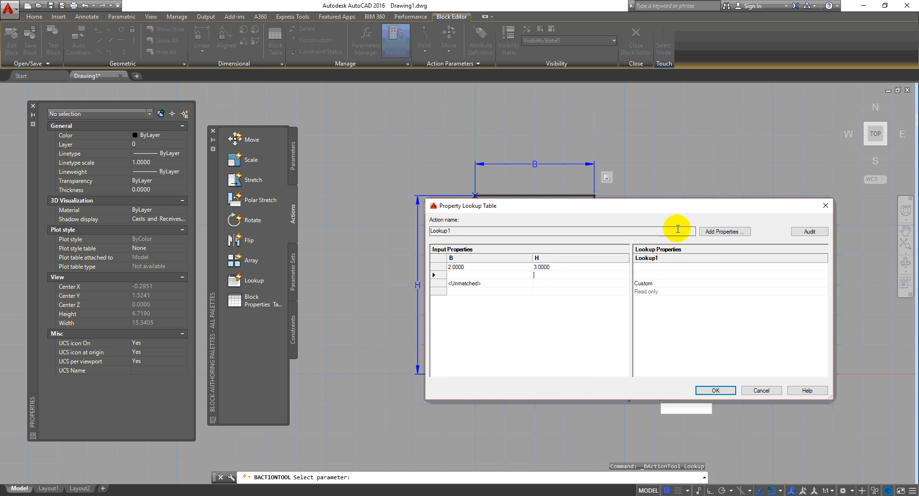
- Label the first row's lookup value 2 X 3 and accept the lookup table
left_click(664, 267)
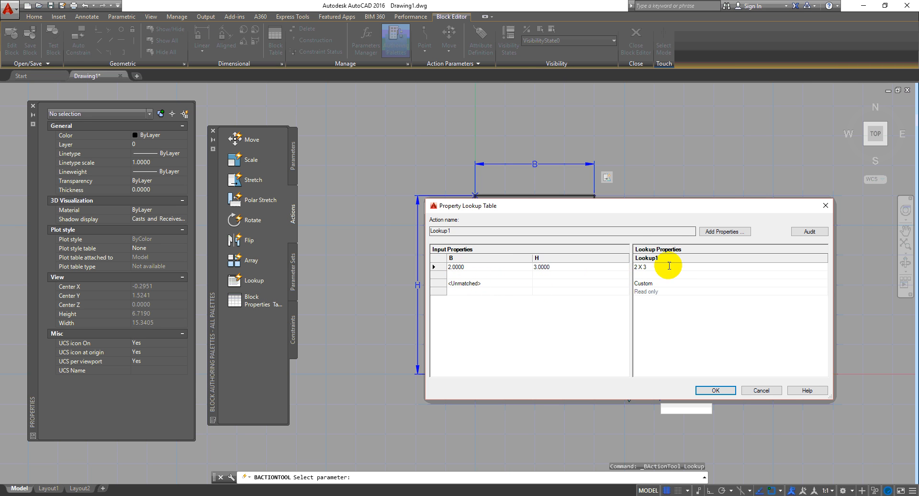
left_click_drag(727, 206, 724, 205)
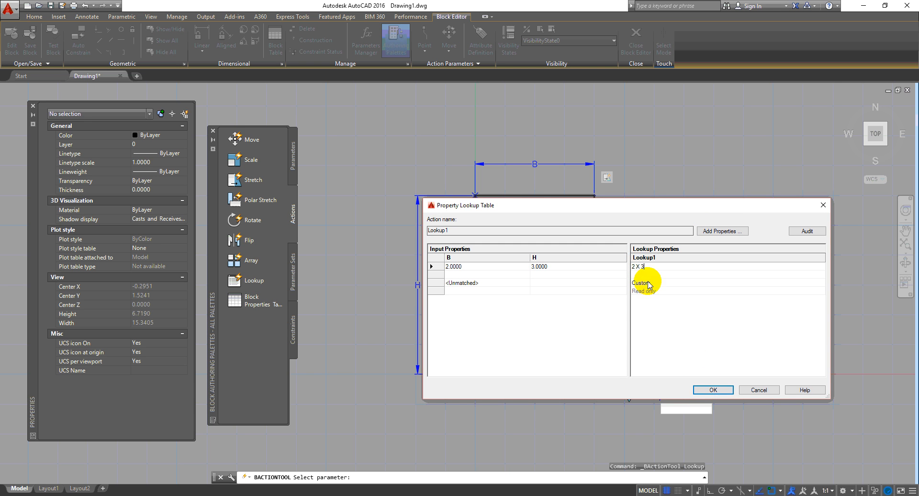
left_click(712, 389)
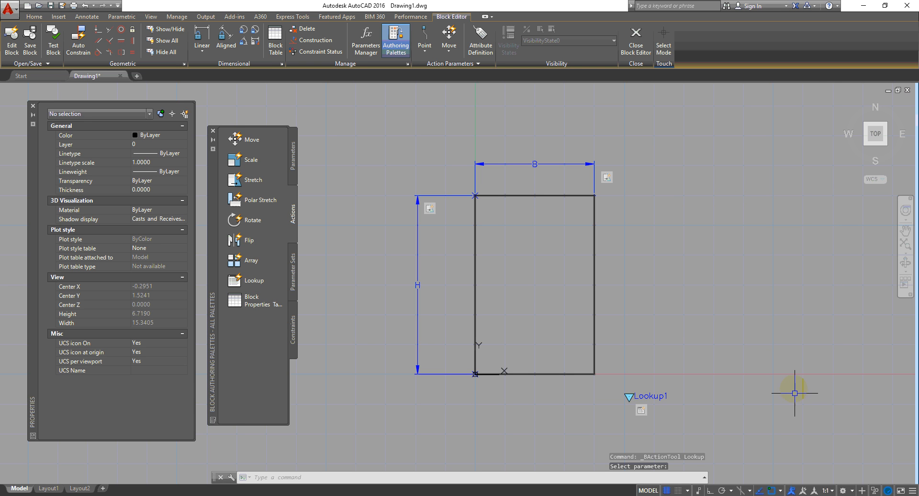
- Close the Block Editor and save the changes to block 1
left_click(636, 39)
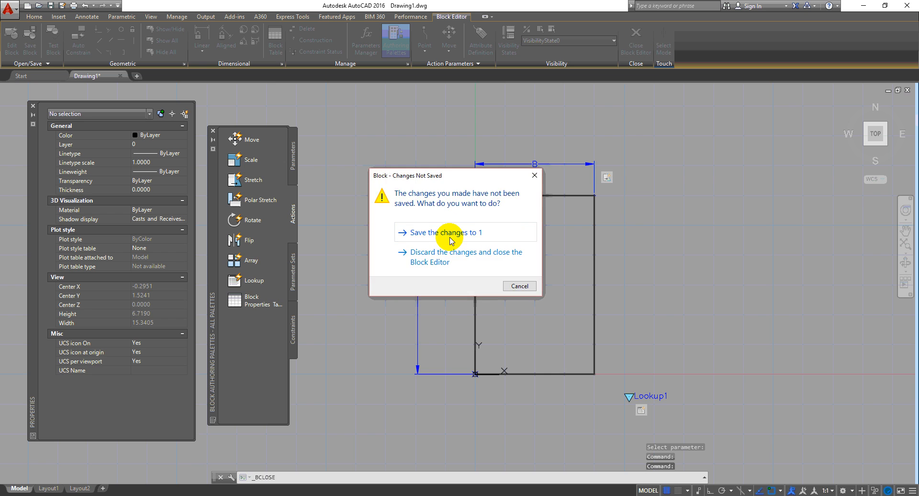
left_click(456, 231)
- Test the rectangle block in the drawing by selecting it and choosing 2 X 3 from its lookup grip
left_click(567, 241)
left_click(369, 285)
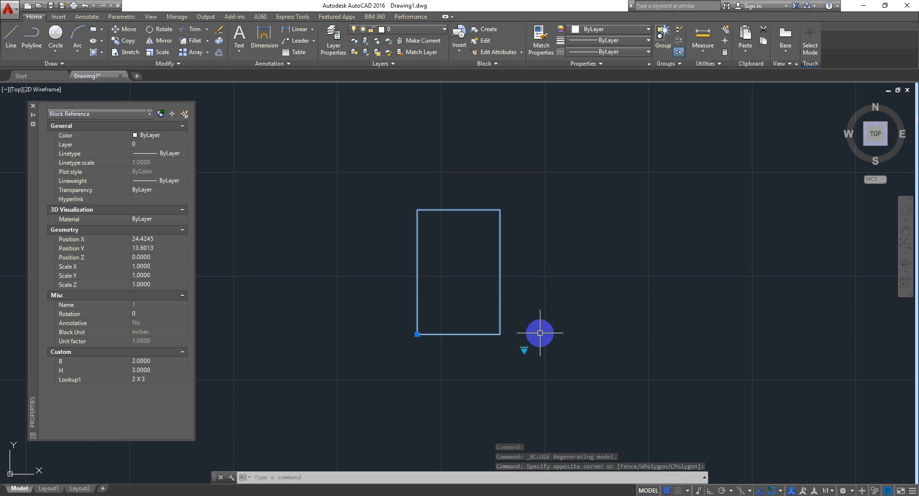
left_click(524, 349)
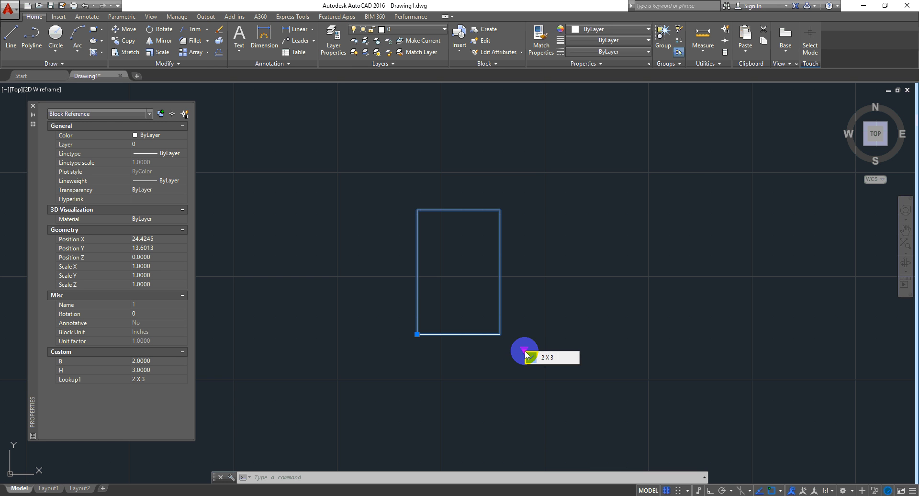
left_click(555, 359)
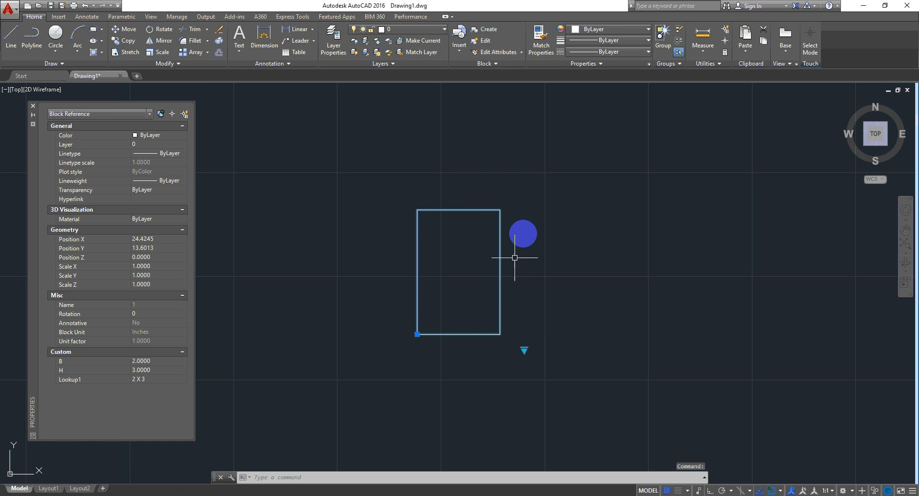
- Reopen the selected rectangle block in the Block Editor
right_click(540, 200)
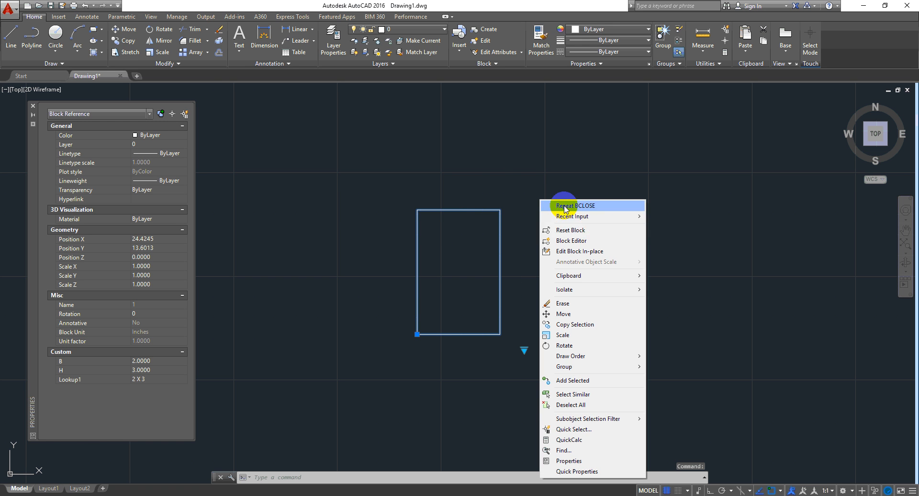
left_click(586, 241)
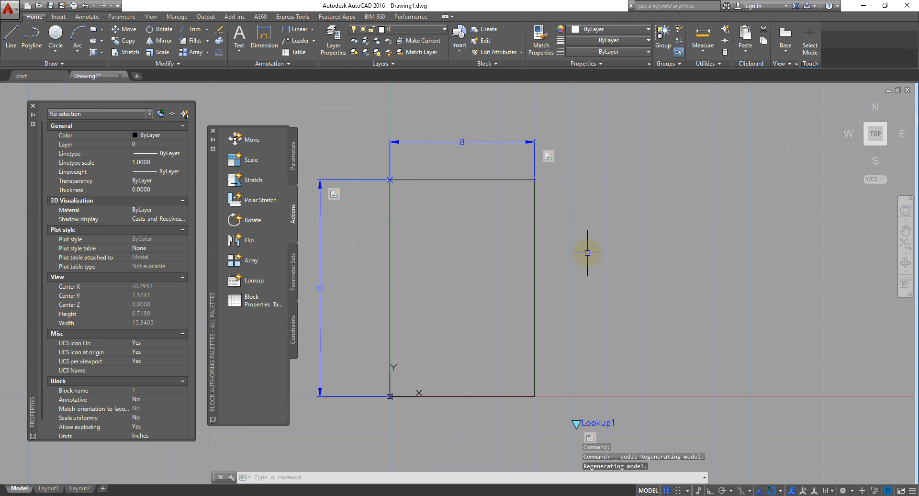
middle_click_drag(605, 269, 570, 238)
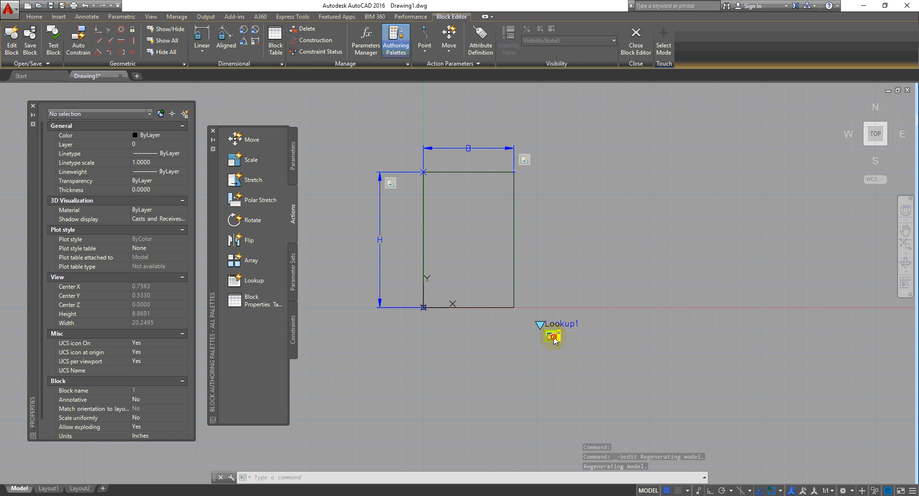
left_click(551, 337)
right_click(552, 336)
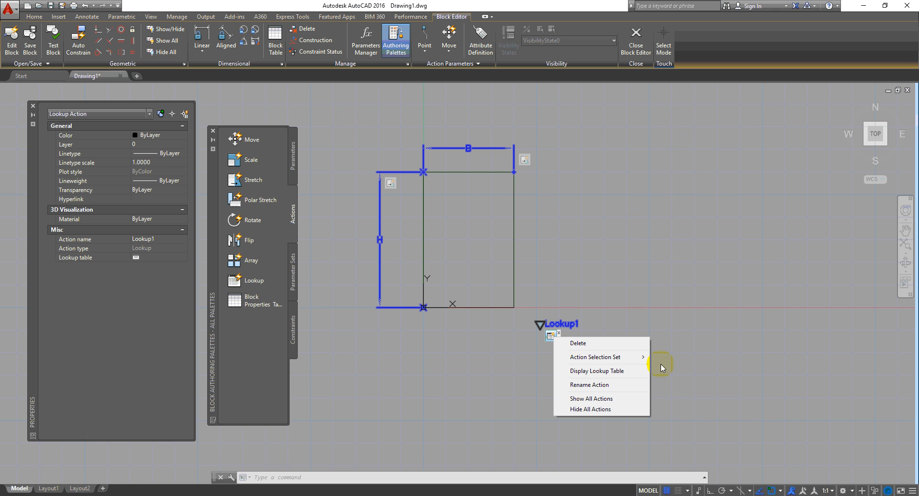
mouse_move(636, 359)
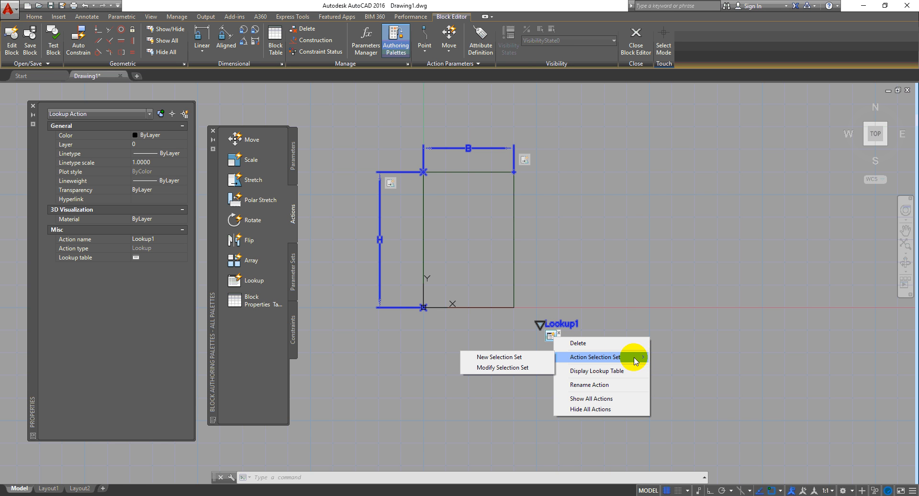
left_click(503, 367)
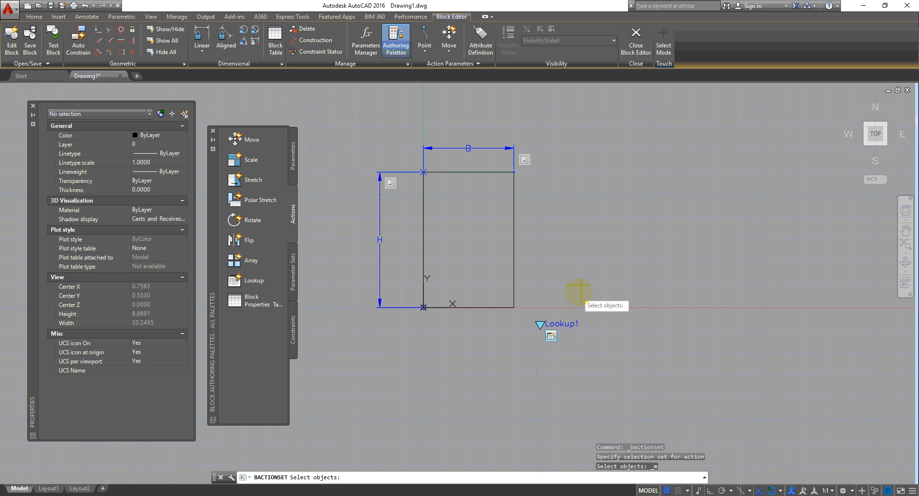
key("Escape")
- Add rows to the Lookup1 table with B 3 and H 3, B 3.5 and H 4, and B 4 and H 4
left_click(565, 326)
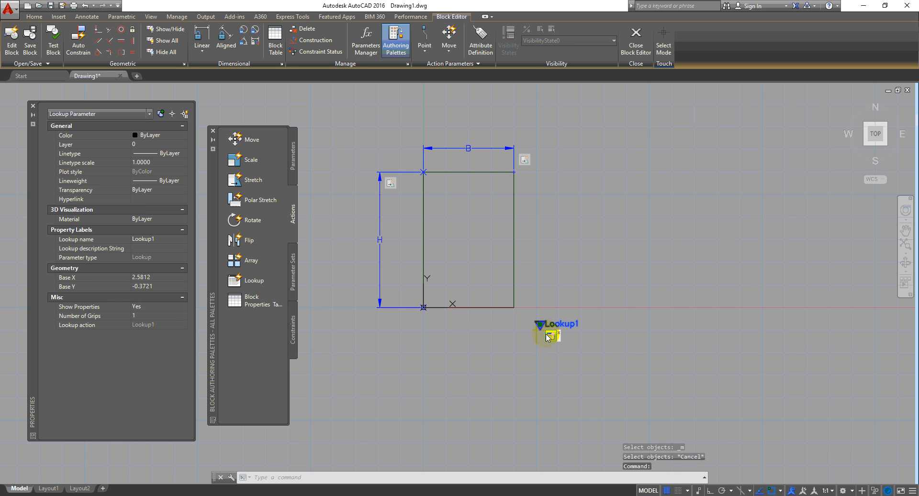
right_click(553, 341)
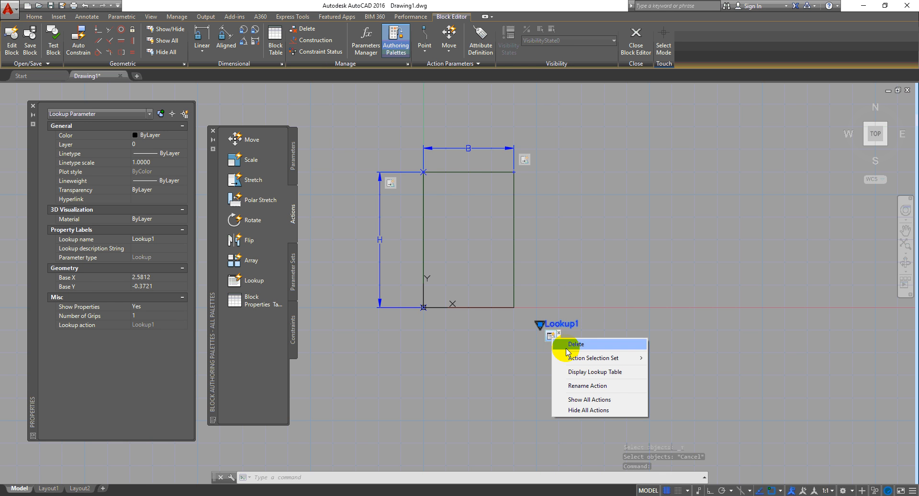
left_click(610, 372)
left_click_drag(609, 207, 621, 107)
left_click(488, 170)
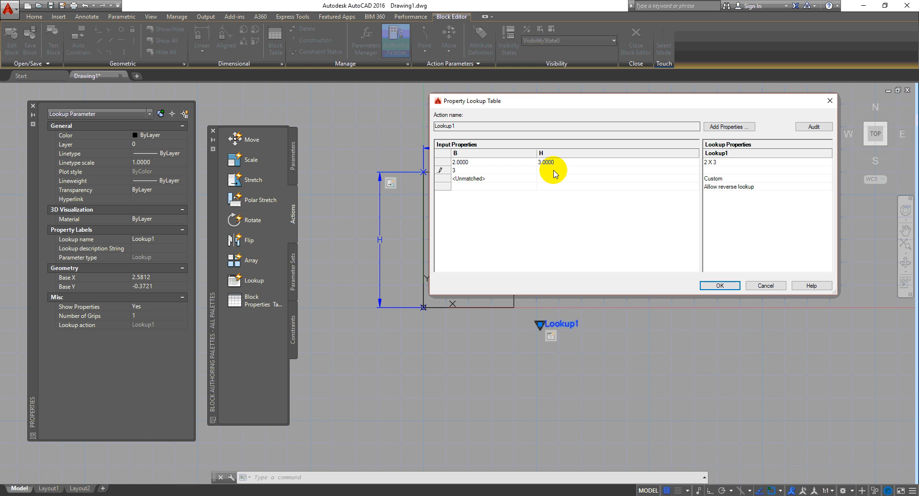
key("Return")
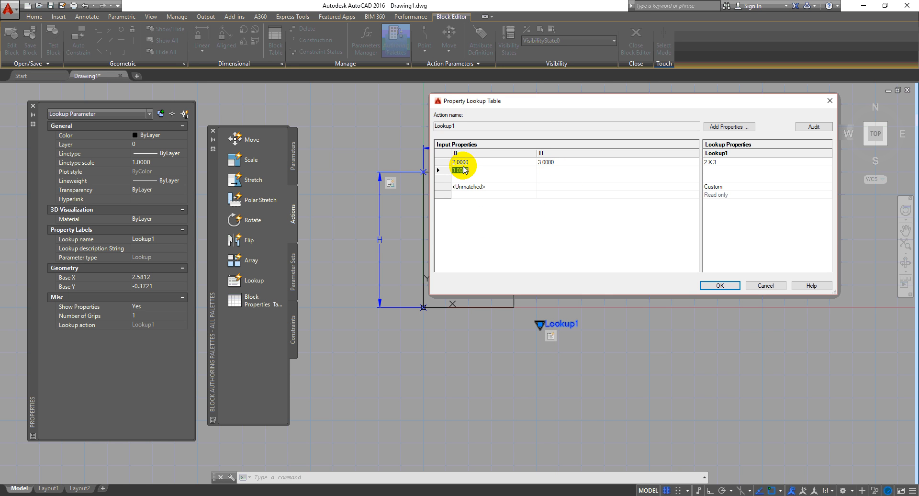
left_click(548, 171)
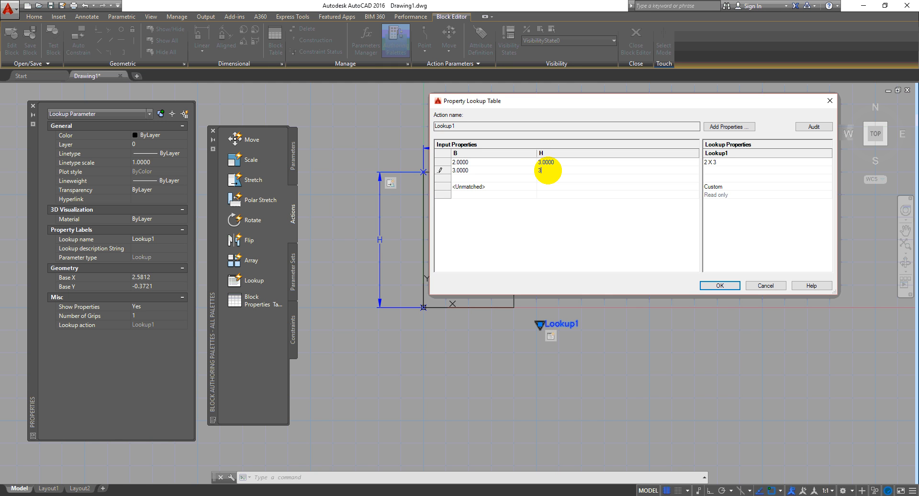
left_click(523, 179)
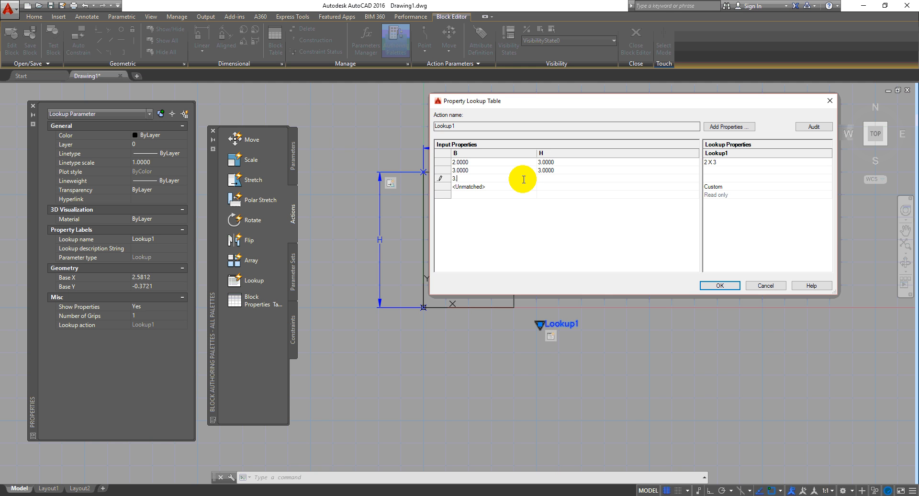
left_click(559, 179)
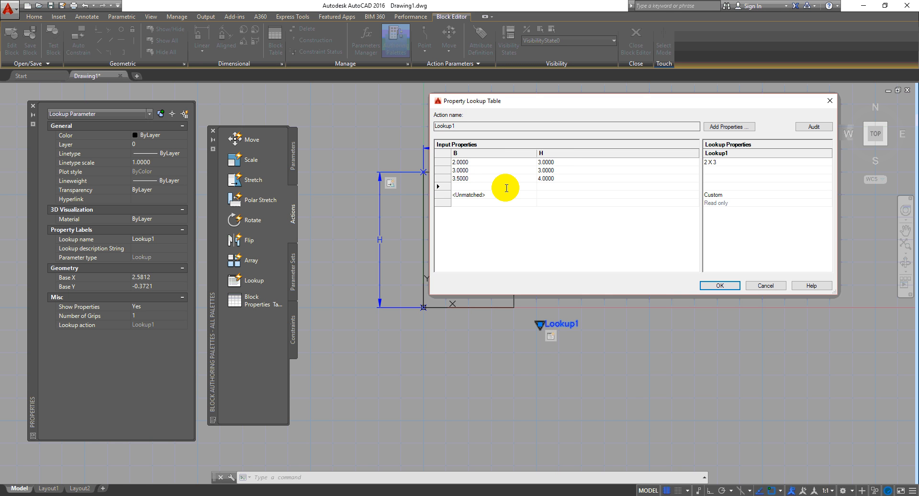
left_click(554, 187)
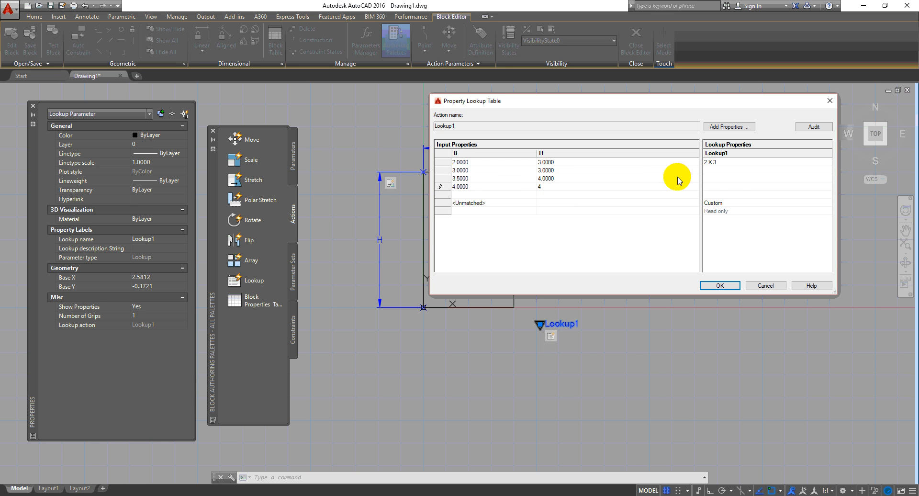
- Label the three new lookup rows 3 X 3, 3.5 X 4 and 4 X 4, and accept the lookup table
left_click(712, 171)
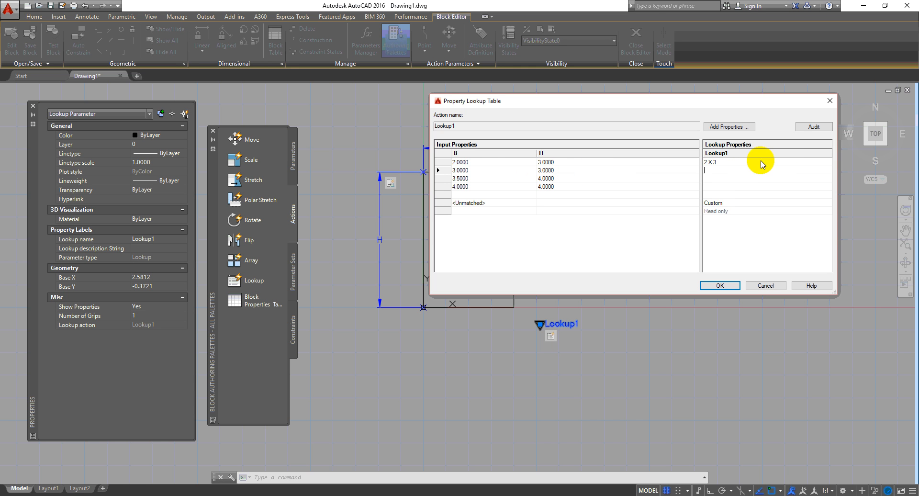
type("32")
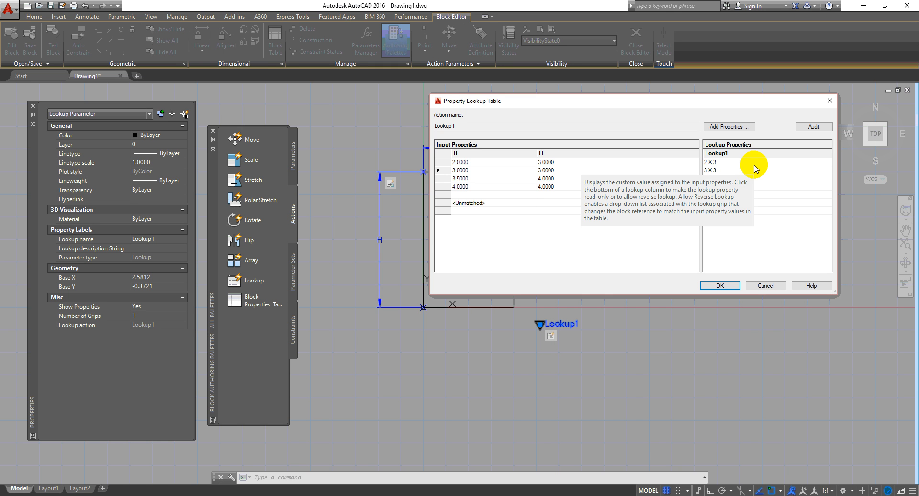
left_click(789, 180)
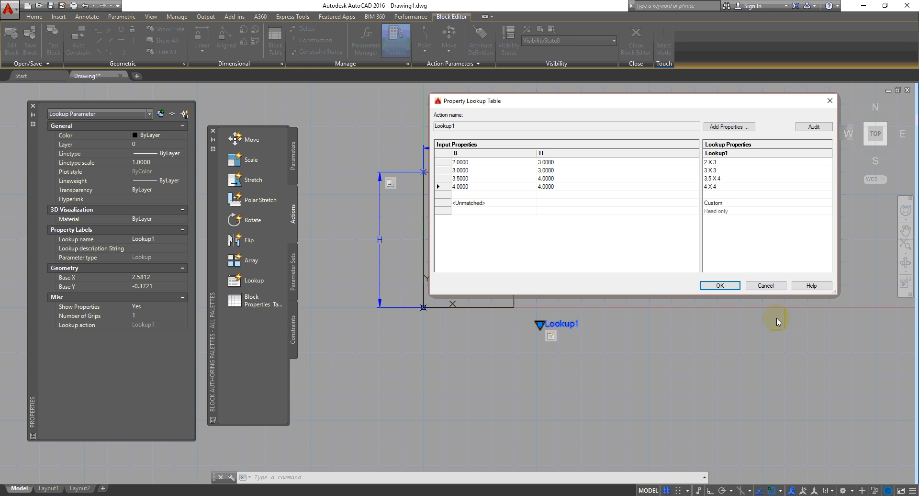
left_click(720, 285)
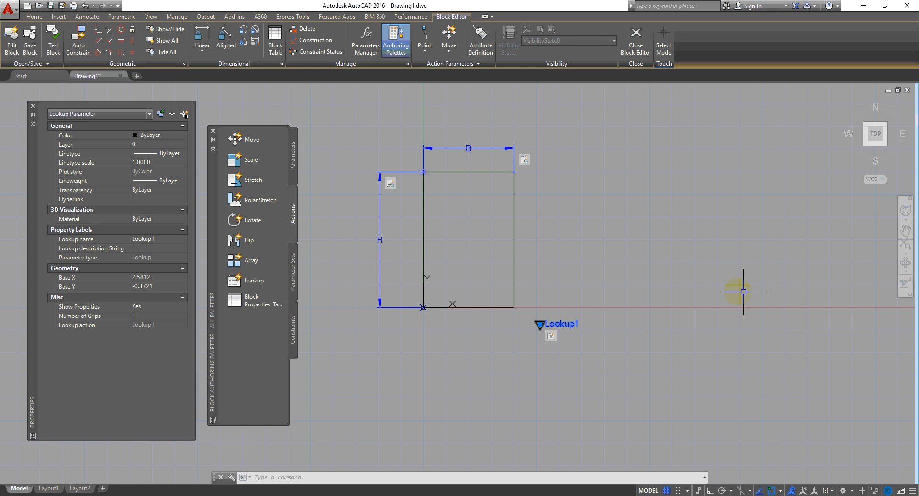
- Close the Block Editor and save the lookup table changes to the block
left_click(636, 48)
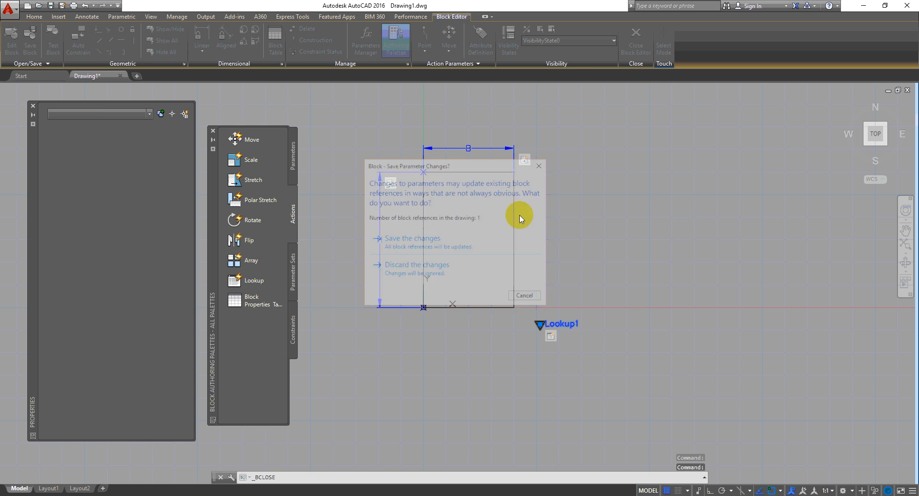
left_click(502, 247)
left_click(522, 243)
- Test the rectangle block by switching its lookup grip through the sizes 3 X 3, 3.5 X 4 and 4 X 4
left_click(382, 294)
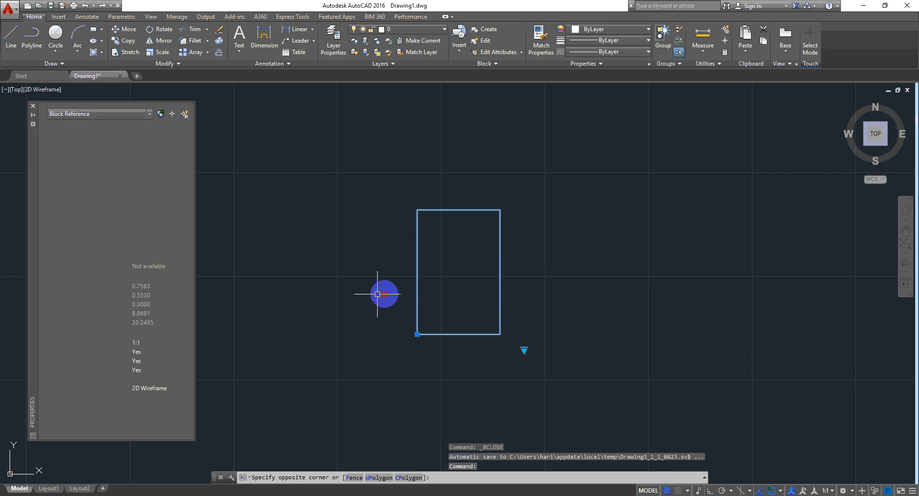
left_click(524, 350)
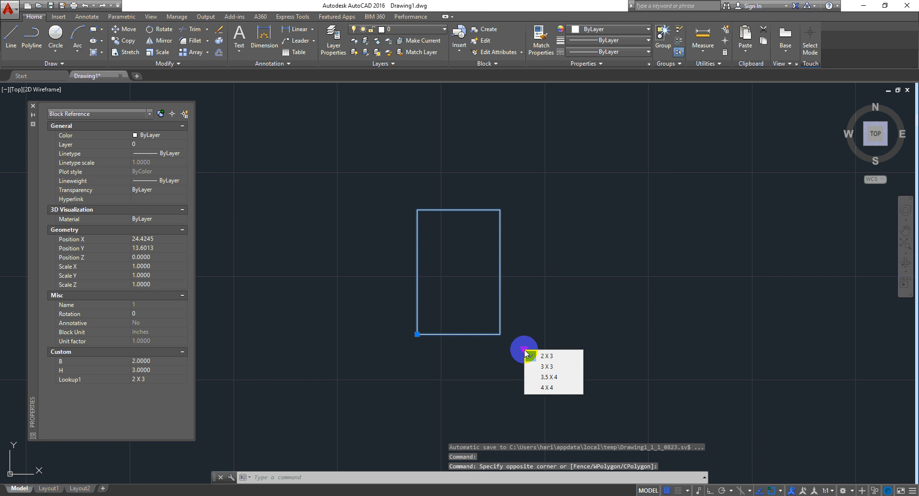
left_click(548, 366)
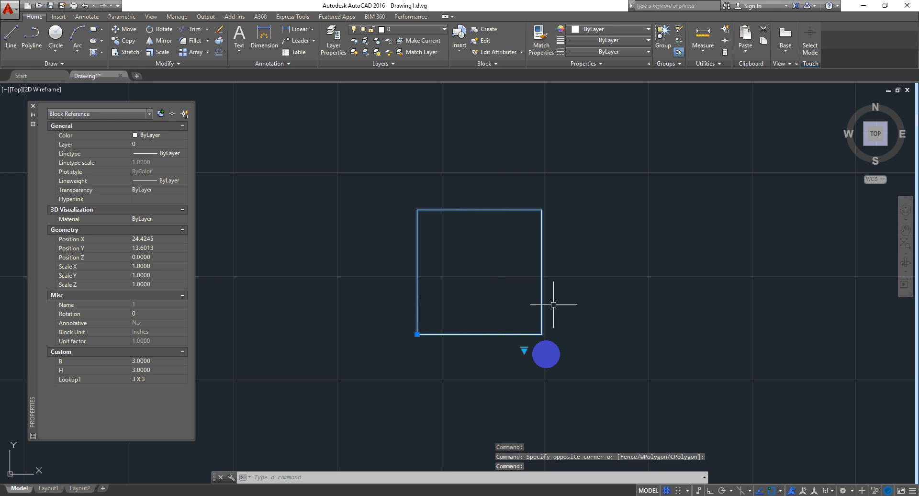
left_click(524, 351)
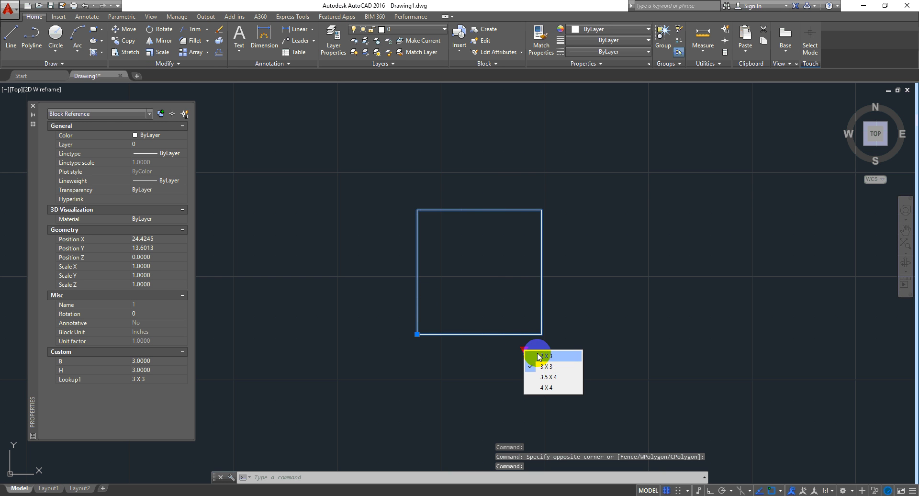
left_click(548, 377)
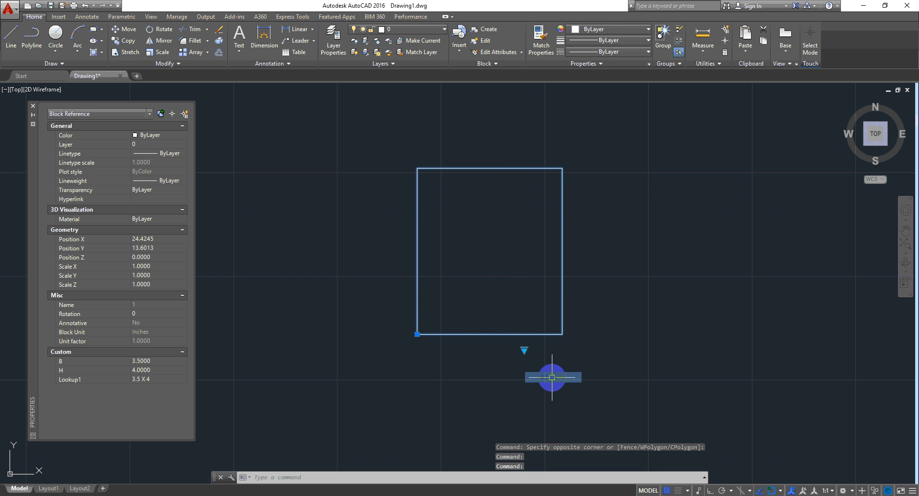
left_click(522, 348)
left_click(531, 353)
left_click(526, 349)
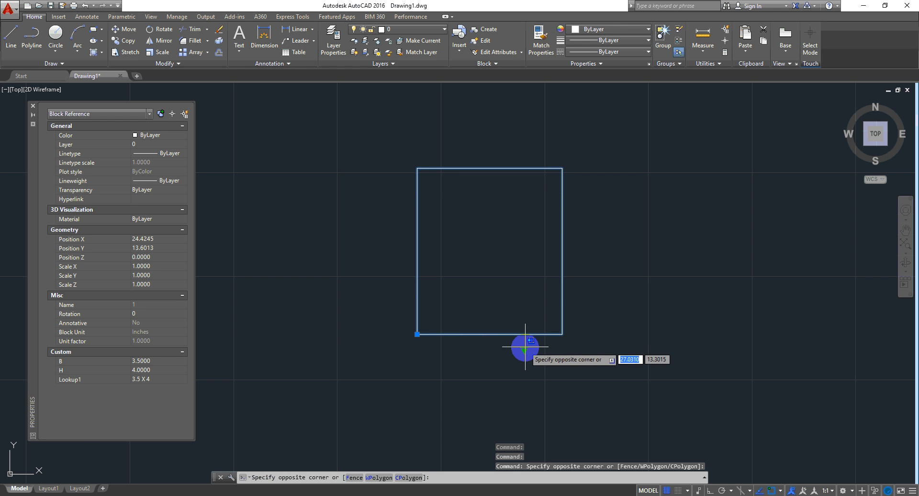
left_click(550, 353)
left_click(524, 350)
left_click(561, 387)
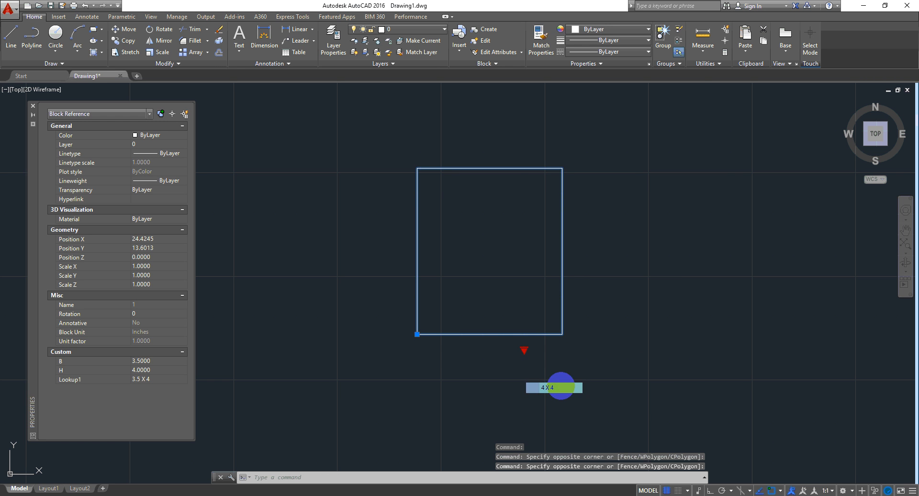
- Open the 4 X 4 rectangle block in the Block Editor again
middle_click_drag(768, 334, 723, 306)
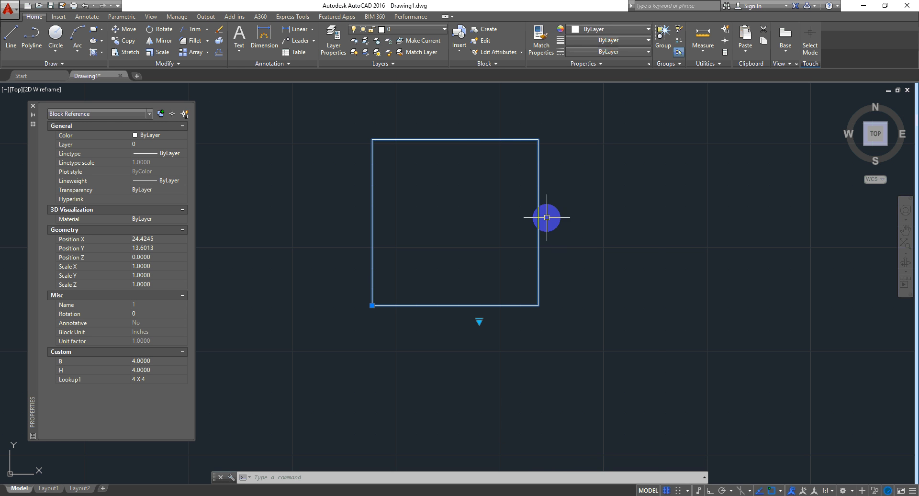
right_click(551, 217)
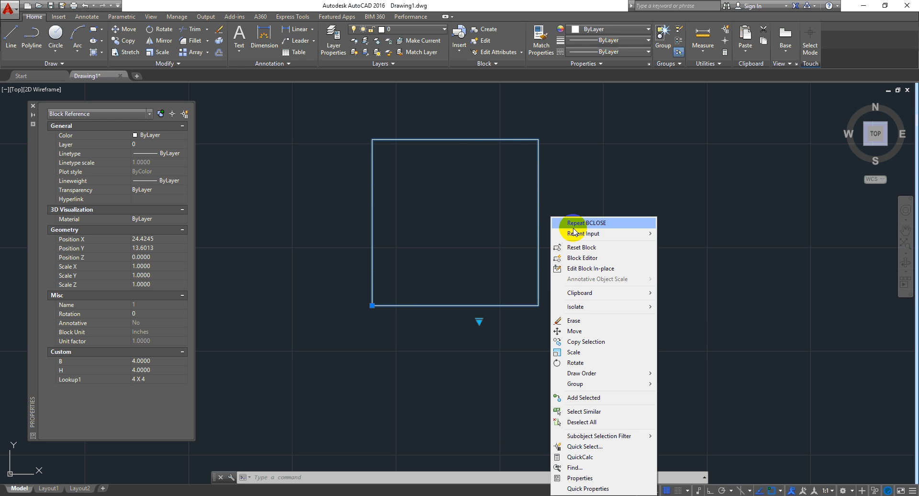
left_click(607, 257)
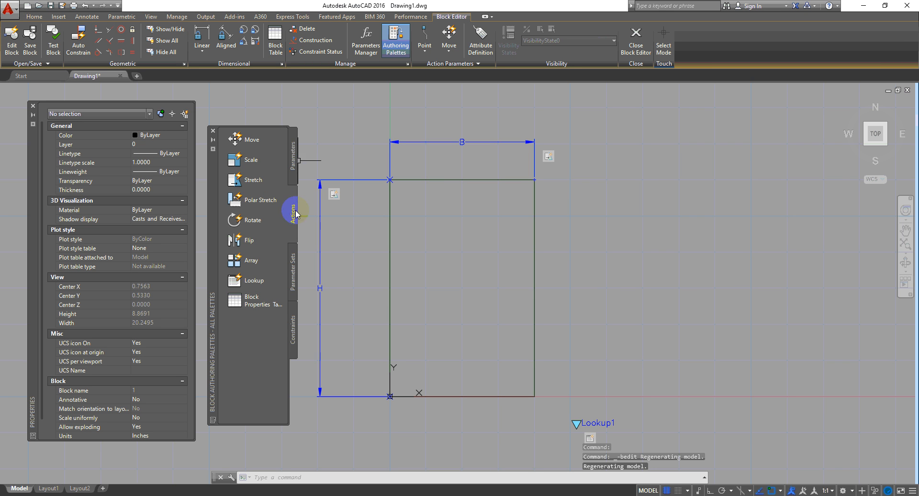
left_click(292, 152)
left_click(293, 219)
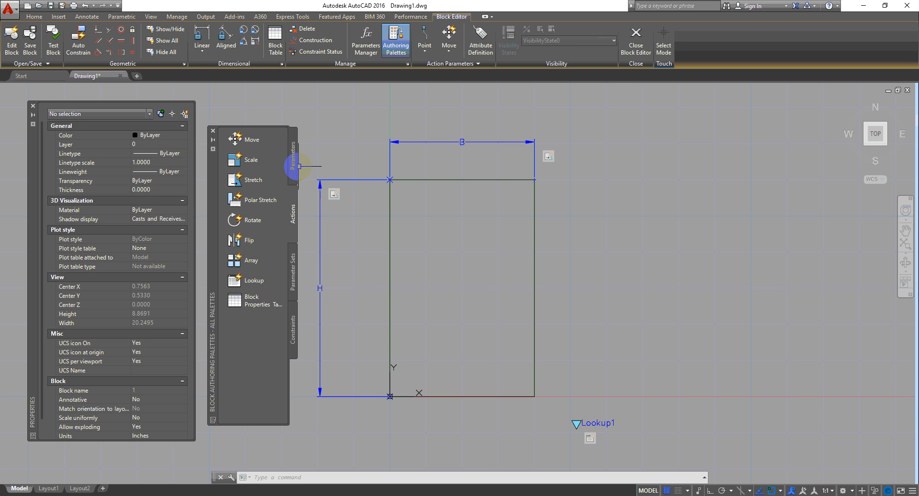
left_click(293, 168)
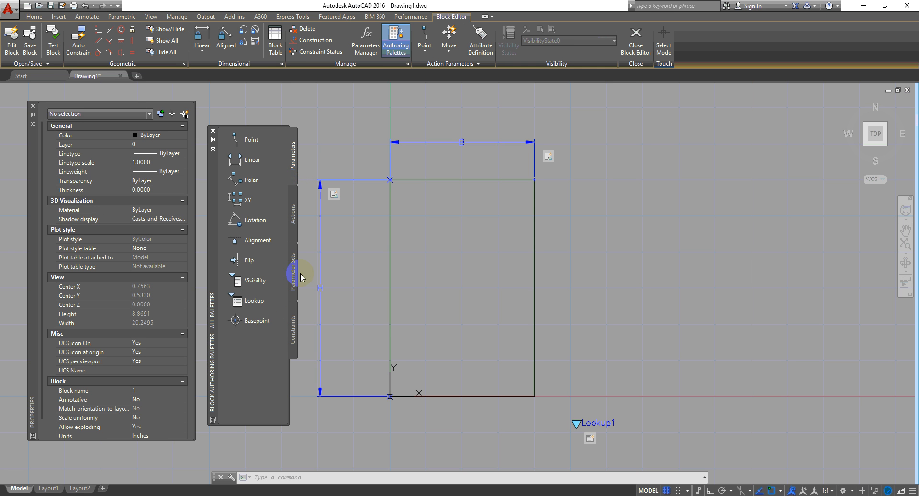
left_click(291, 199)
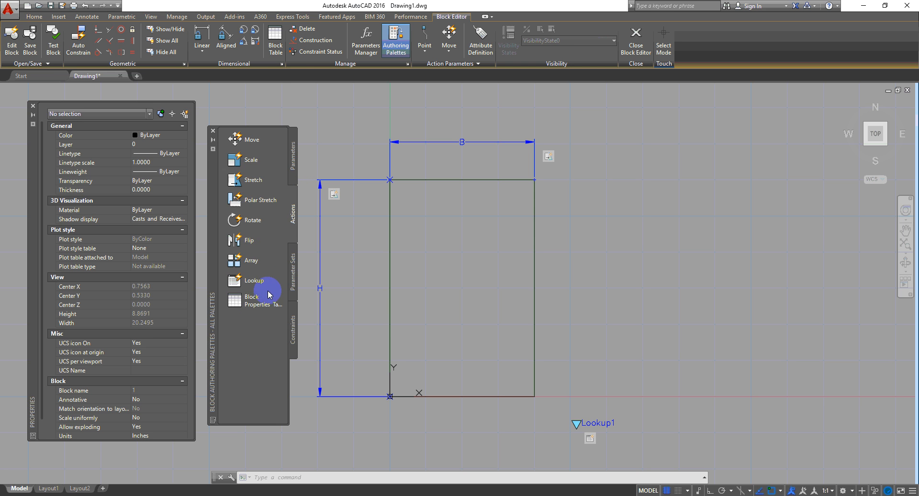
left_click(246, 300)
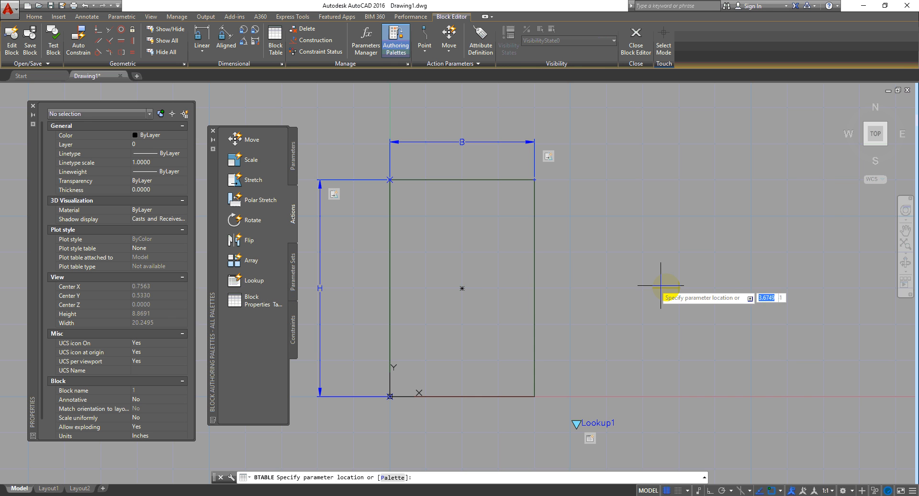
middle_click_drag(572, 378, 579, 249)
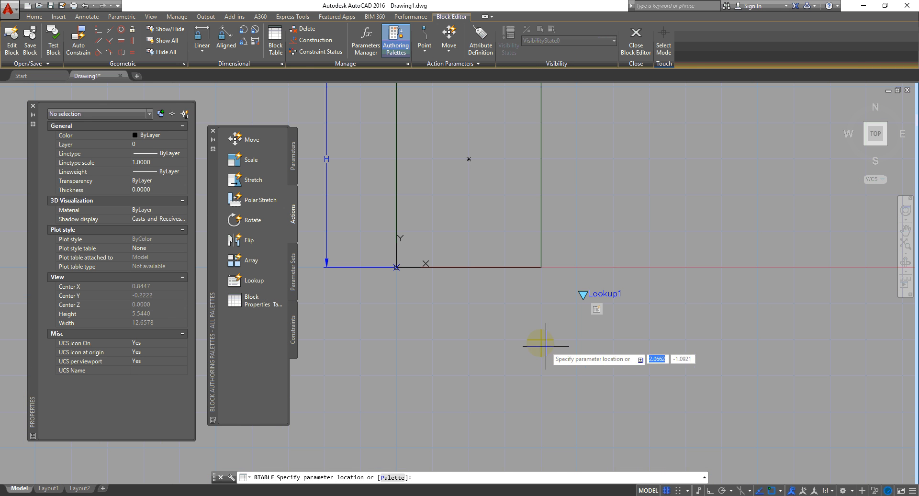
left_click(551, 340)
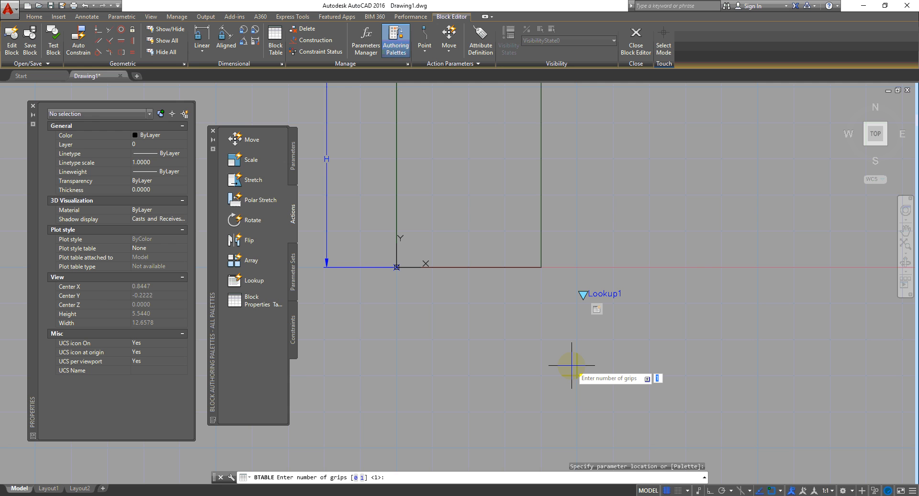
key("Return")
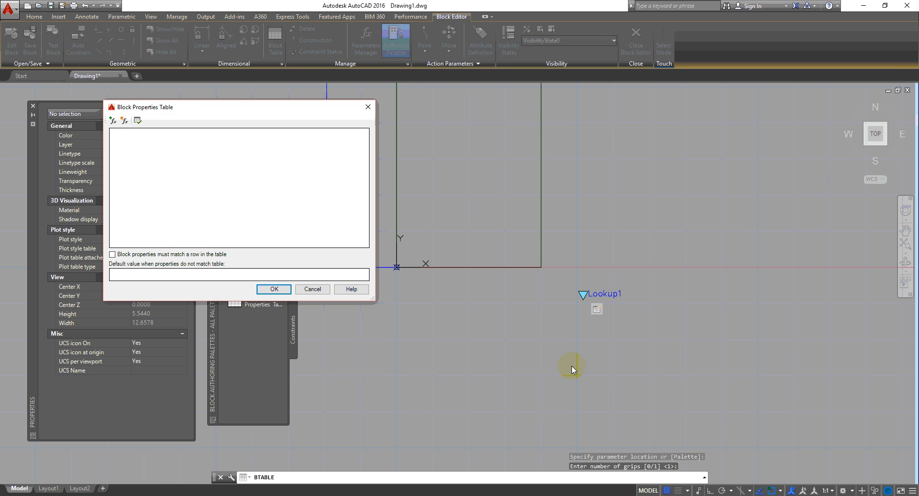
left_click(112, 121)
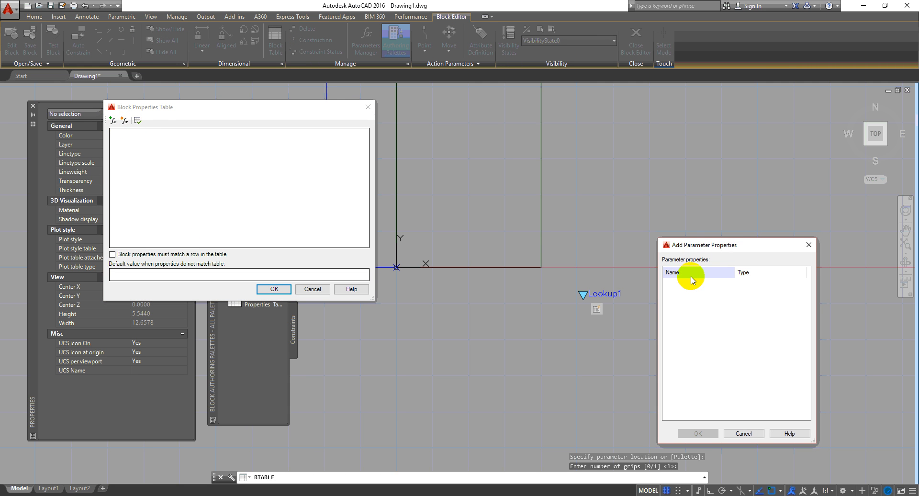
left_click_drag(735, 241, 463, 110)
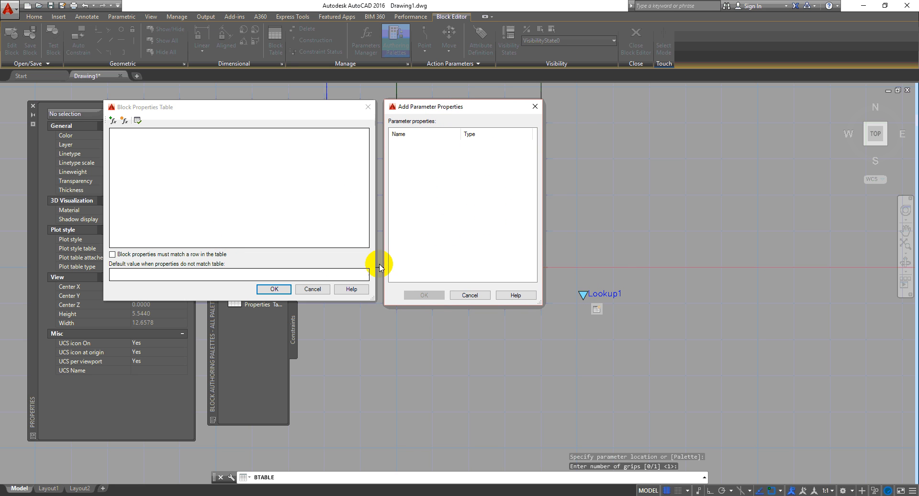
left_click(470, 295)
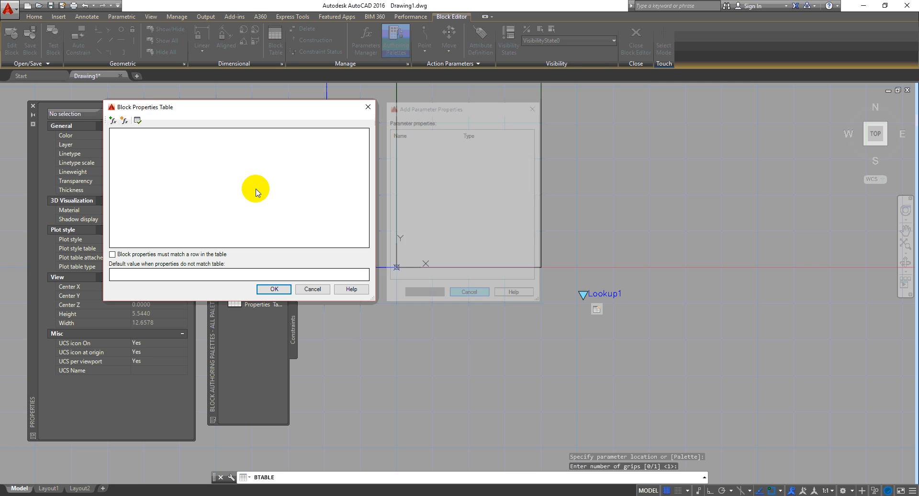
left_click(125, 121)
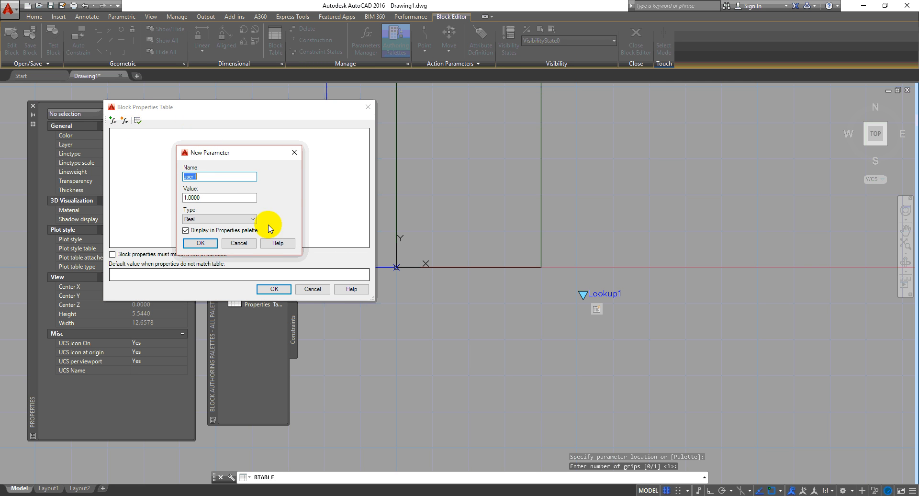
left_click(239, 243)
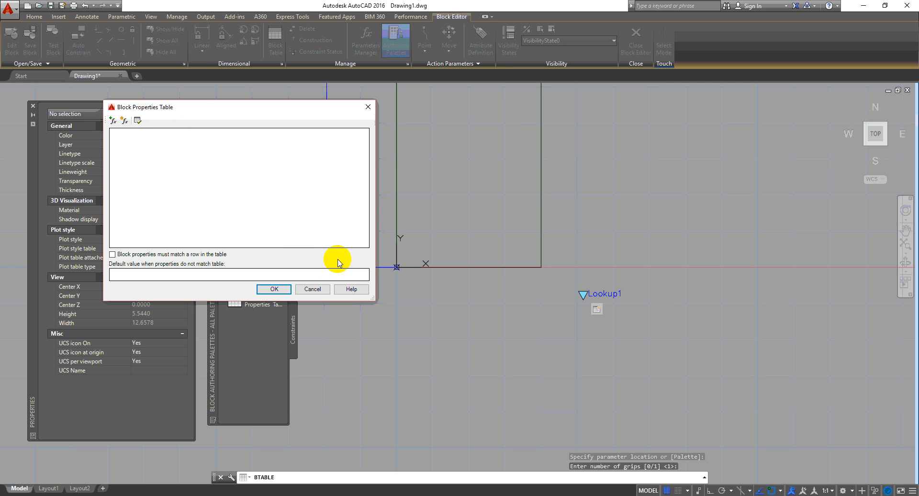
left_click_drag(236, 108, 345, 130)
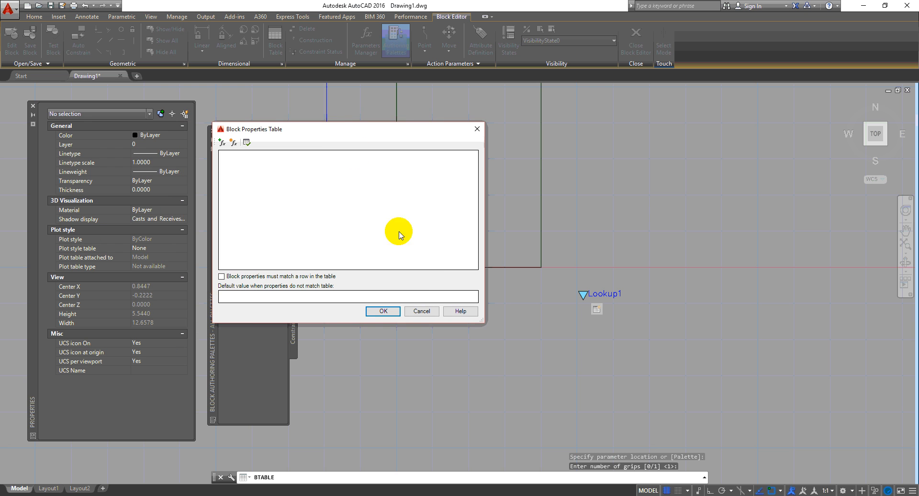
left_click(422, 311)
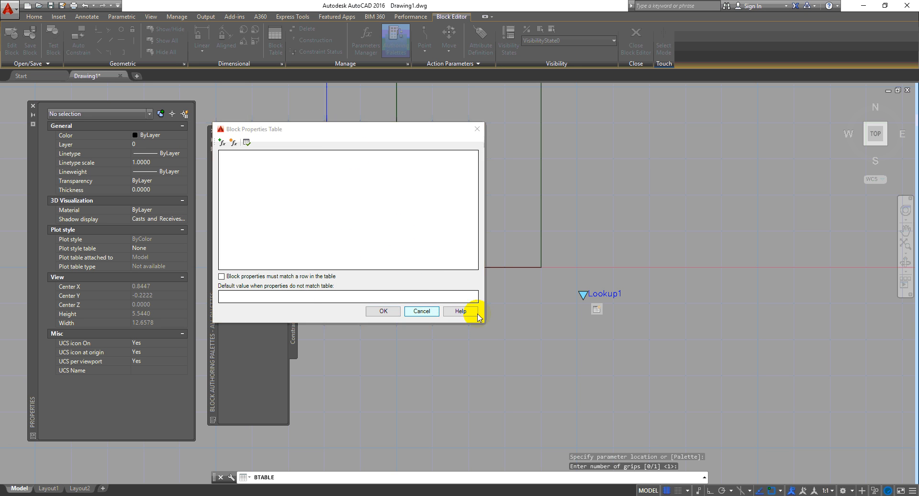